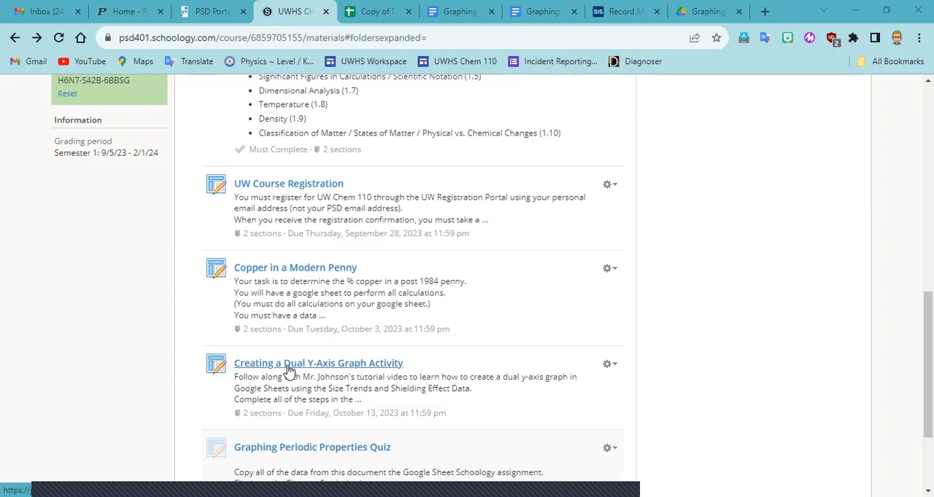
Open the Creating a Dual Y-Axis Graph Activity assignment and look over the Size Trends and Shielding Effect data document.
{"action": "left_click", "coordinate": [288, 367]}
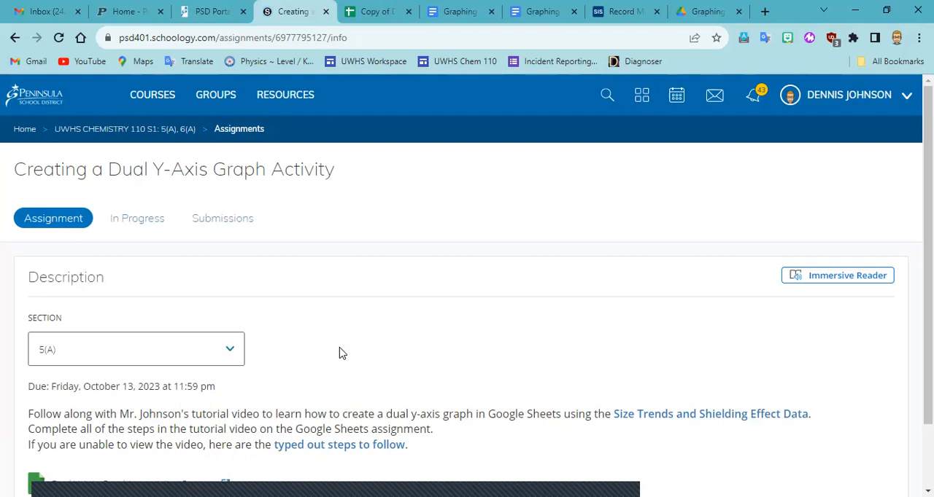
{"action": "scroll", "coordinate": [415, 331], "scroll_direction": "down", "scroll_amount": 1}
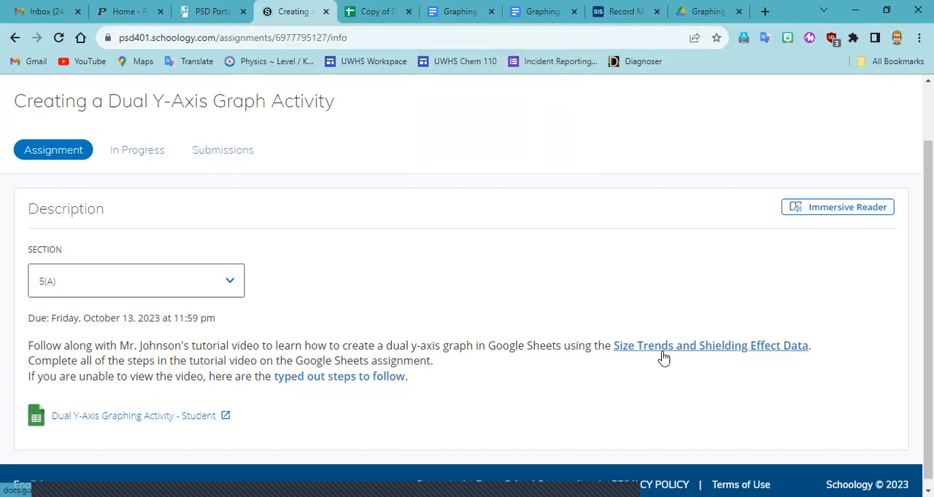
{"action": "left_click", "coordinate": [454, 12]}
{"action": "scroll", "coordinate": [226, 218], "scroll_direction": "up", "scroll_amount": 5}
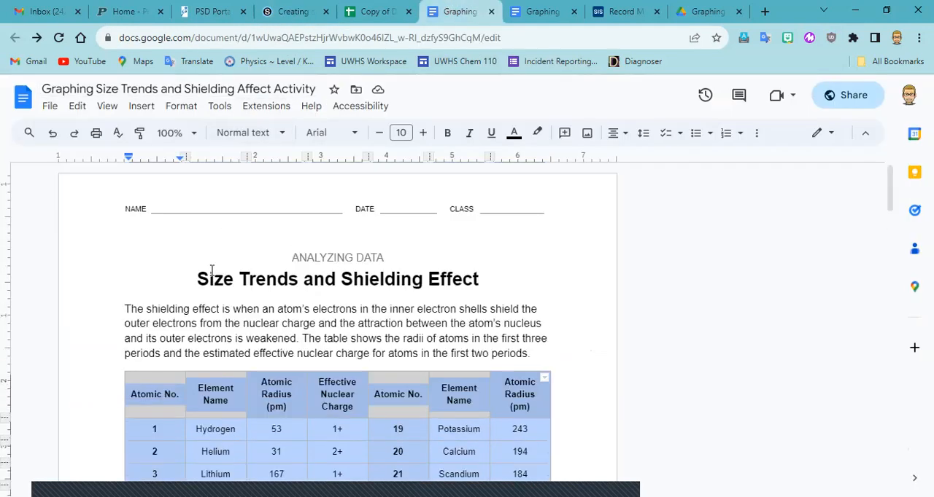
{"action": "left_click", "coordinate": [200, 278]}
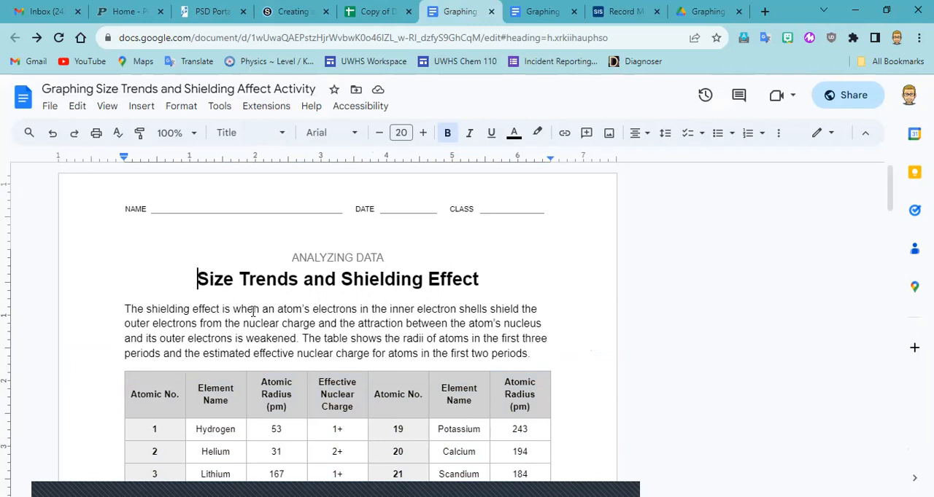
{"action": "scroll", "coordinate": [248, 321], "scroll_direction": "down", "scroll_amount": 1}
{"action": "scroll", "coordinate": [252, 312], "scroll_direction": "up", "scroll_amount": 1}
{"action": "left_click", "coordinate": [376, 12]}
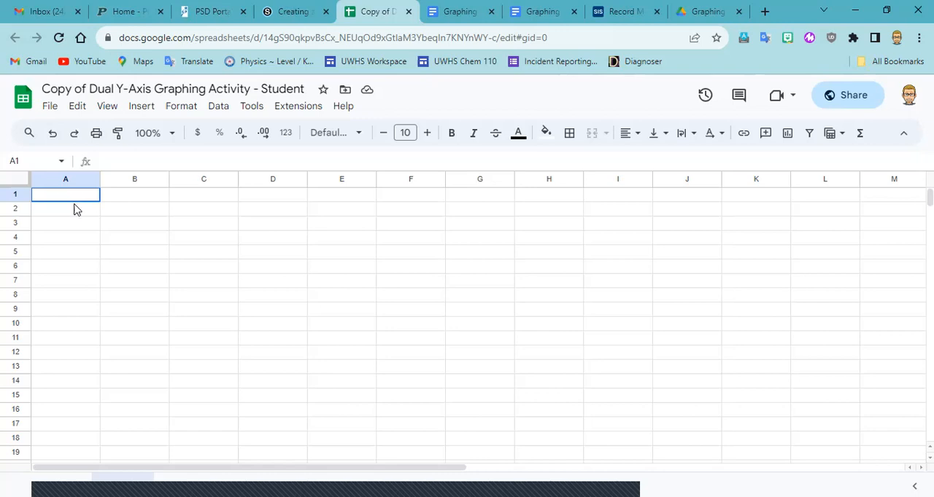
{"action": "left_click", "coordinate": [453, 14]}
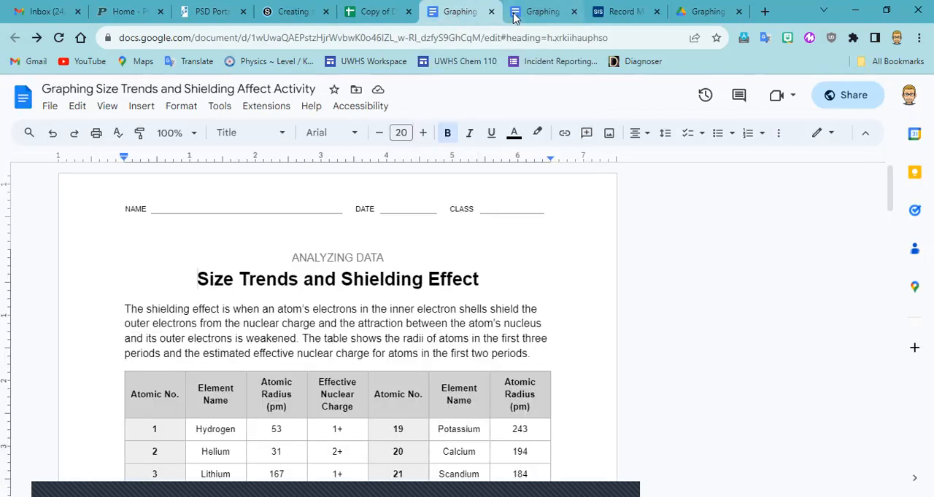
{"action": "left_click", "coordinate": [540, 12]}
{"action": "left_click", "coordinate": [459, 12]}
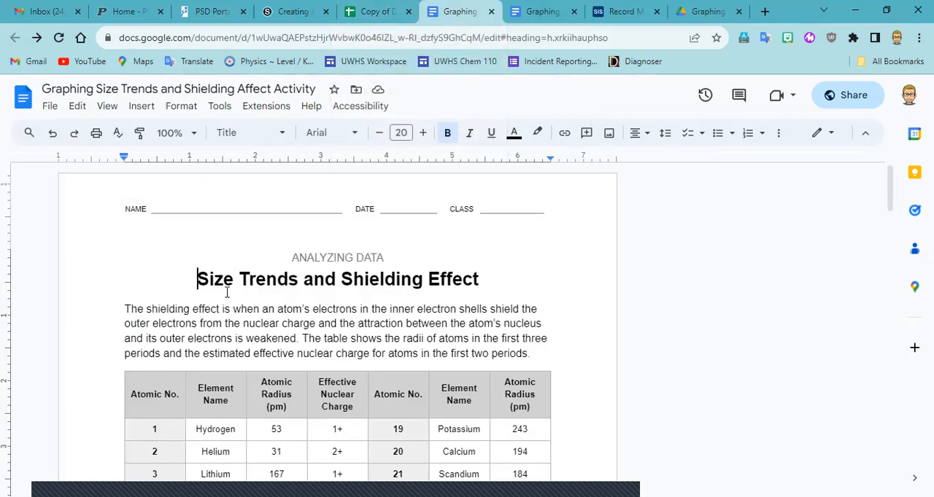
Copy the entire element data table from the Size Trends and Shielding Effect document, from the Atomic No. header through Krypton's atomic radius.
{"action": "scroll", "coordinate": [227, 292], "scroll_direction": "down", "scroll_amount": 1}
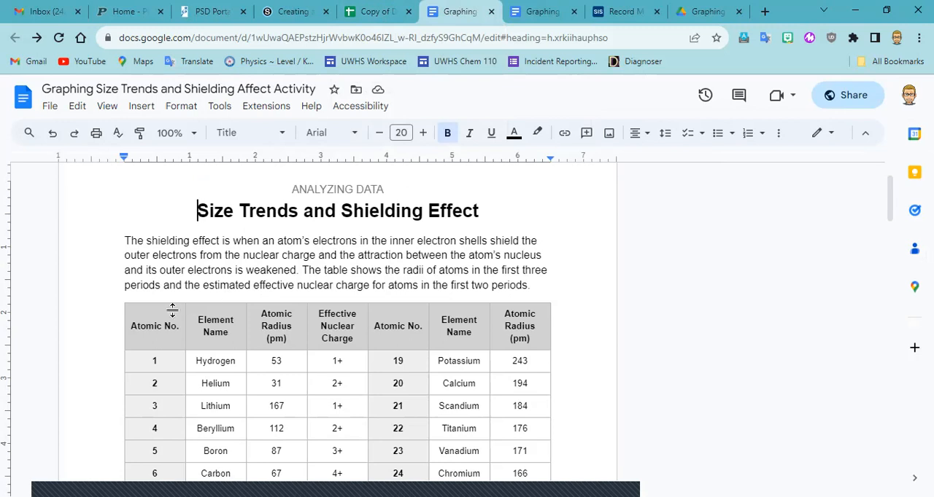
{"action": "scroll", "coordinate": [138, 327], "scroll_direction": "down", "scroll_amount": 2}
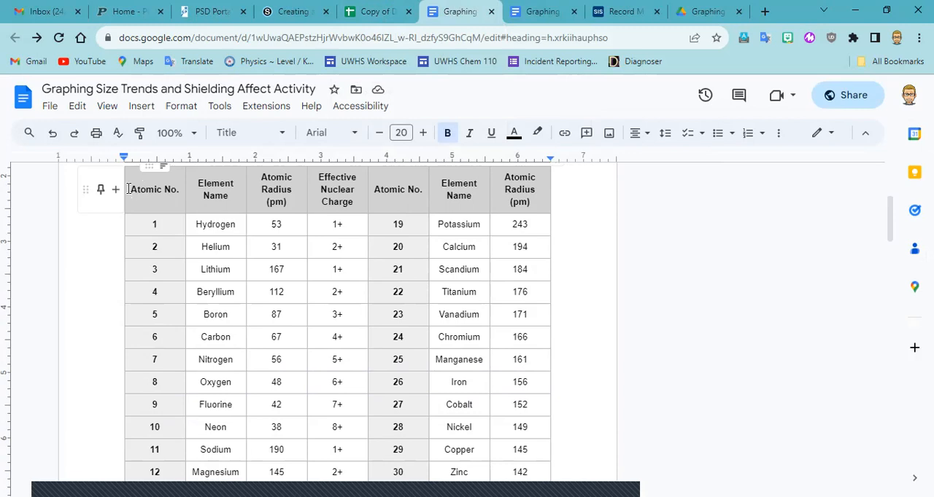
{"action": "left_click_drag", "start_coordinate": [128, 189], "coordinate": [518, 405]}
{"action": "scroll", "coordinate": [420, 334], "scroll_direction": "up", "scroll_amount": 5}
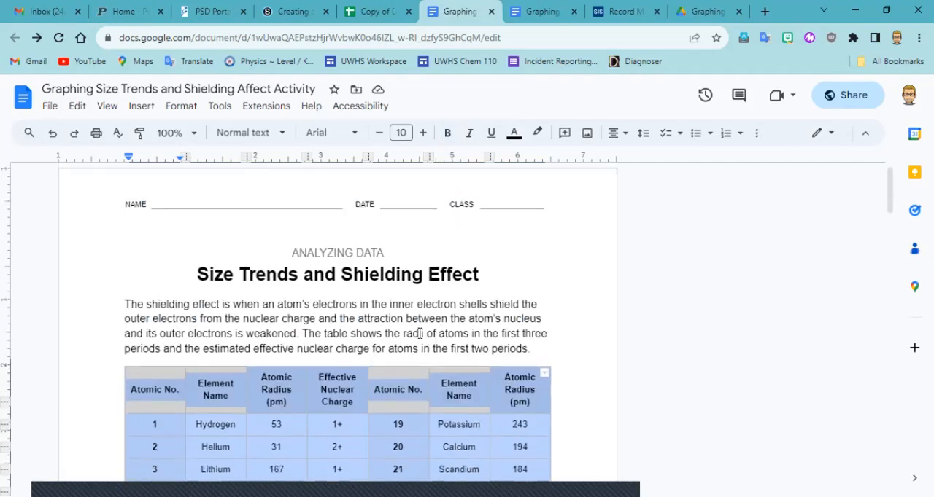
{"action": "scroll", "coordinate": [419, 334], "scroll_direction": "down", "scroll_amount": 7}
{"action": "scroll", "coordinate": [419, 333], "scroll_direction": "up", "scroll_amount": 8}
{"action": "scroll", "coordinate": [419, 334], "scroll_direction": "down", "scroll_amount": 2}
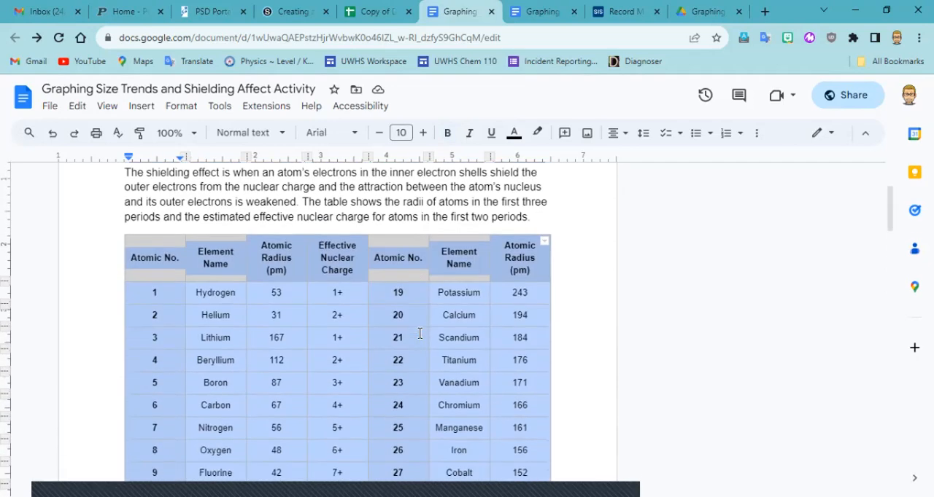
{"action": "scroll", "coordinate": [420, 334], "scroll_direction": "down", "scroll_amount": 2}
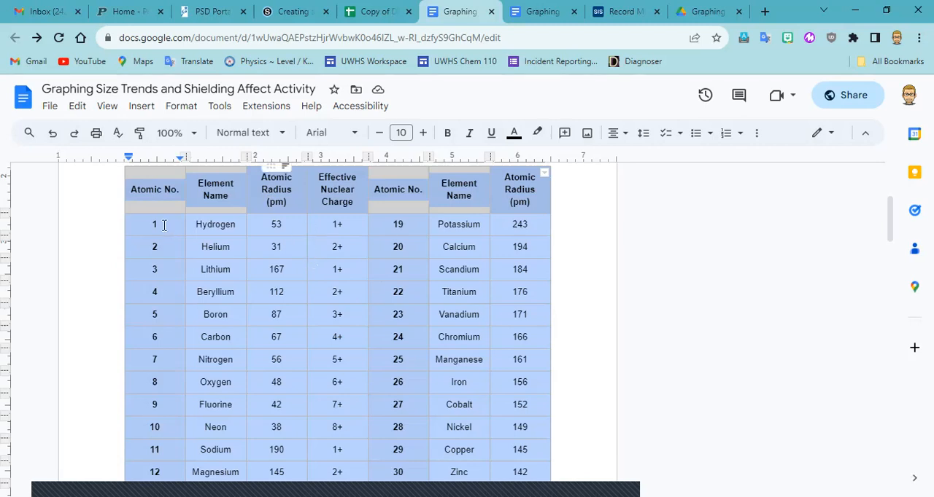
{"action": "left_click_drag", "start_coordinate": [137, 197], "coordinate": [512, 327]}
{"action": "scroll", "coordinate": [394, 344], "scroll_direction": "down", "scroll_amount": 4}
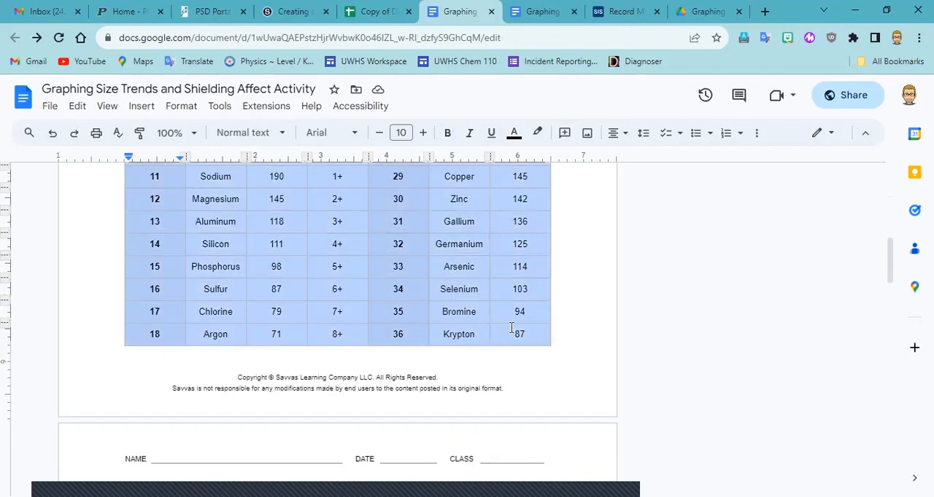
{"action": "scroll", "coordinate": [509, 326], "scroll_direction": "up", "scroll_amount": 3}
{"action": "scroll", "coordinate": [510, 328], "scroll_direction": "up", "scroll_amount": 3}
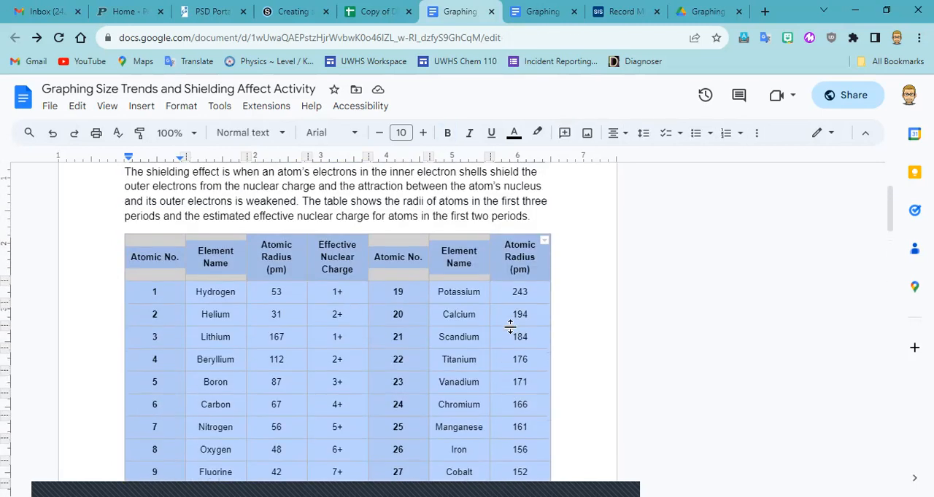
{"action": "right_click", "coordinate": [321, 267]}
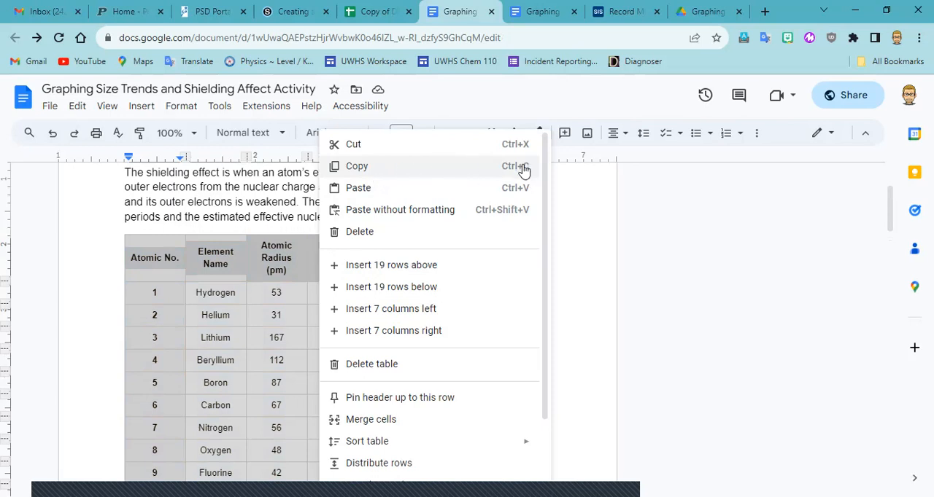
{"action": "left_click", "coordinate": [475, 166]}
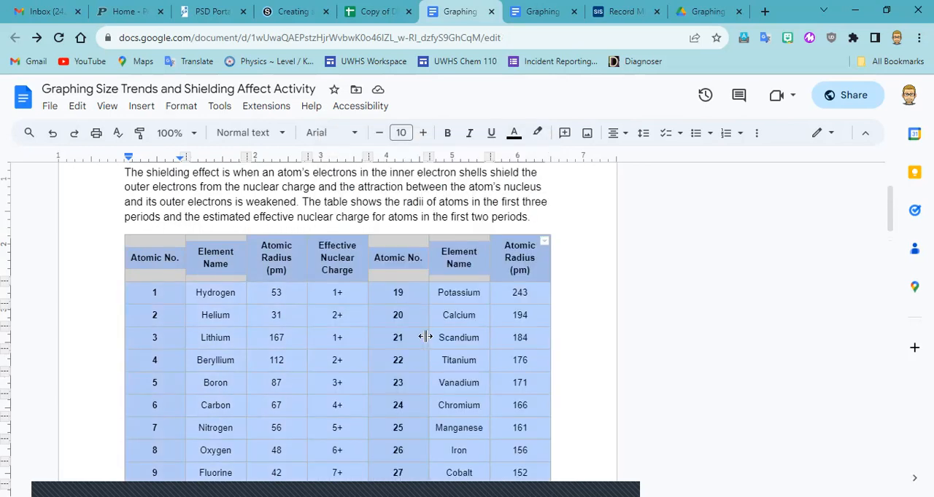
Switch to the Dual Y-Axis Graphing Activity spreadsheet in Google Sheets and paste the copied table starting at cell A1.
{"action": "left_click", "coordinate": [373, 12]}
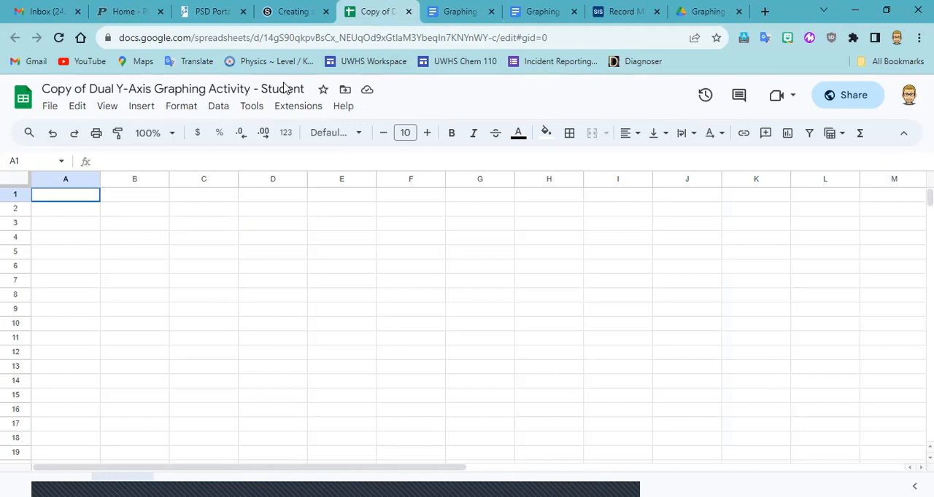
{"action": "left_click", "coordinate": [71, 199]}
{"action": "right_click", "coordinate": [68, 199]}
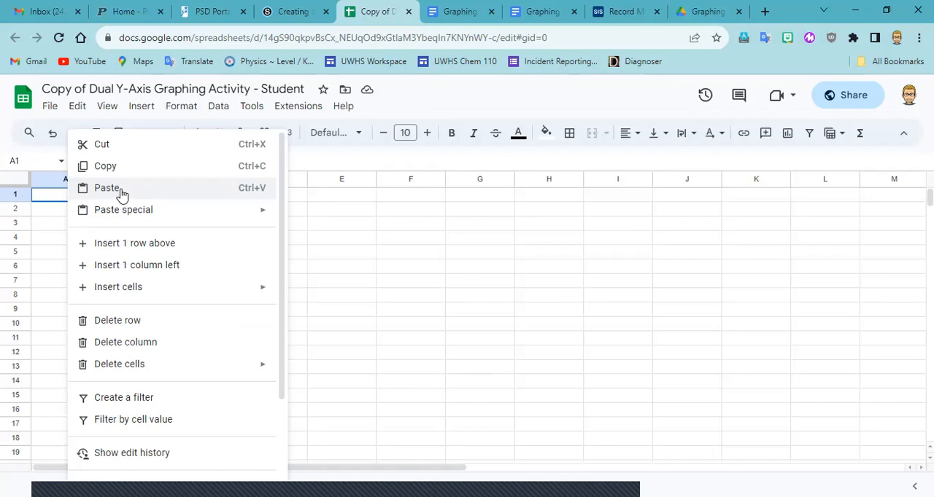
{"action": "left_click", "coordinate": [107, 188]}
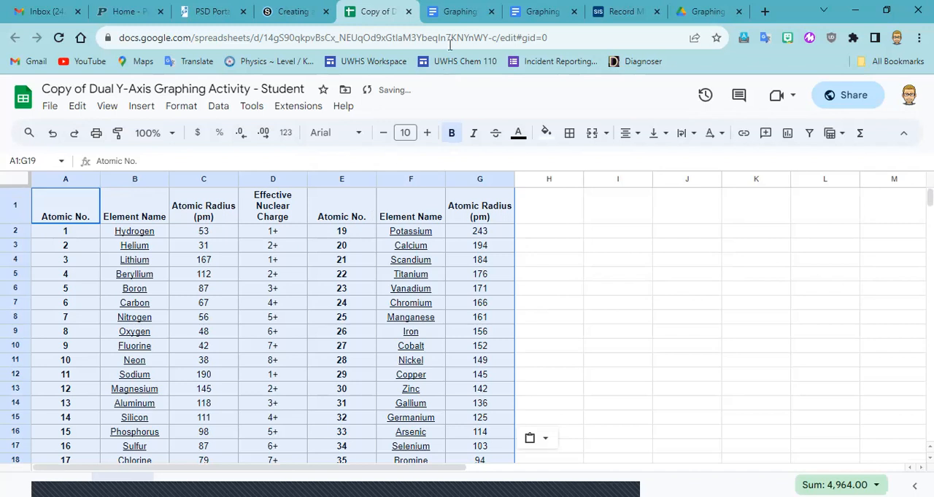
Compare the pasted spreadsheet data with the original table in the Size Trends and Shielding Effect document.
{"action": "left_click", "coordinate": [457, 12]}
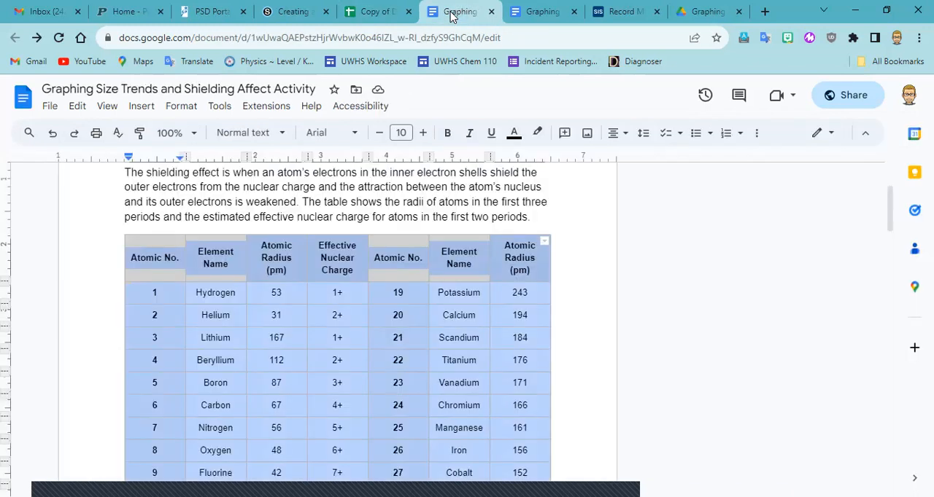
{"action": "left_click", "coordinate": [378, 12]}
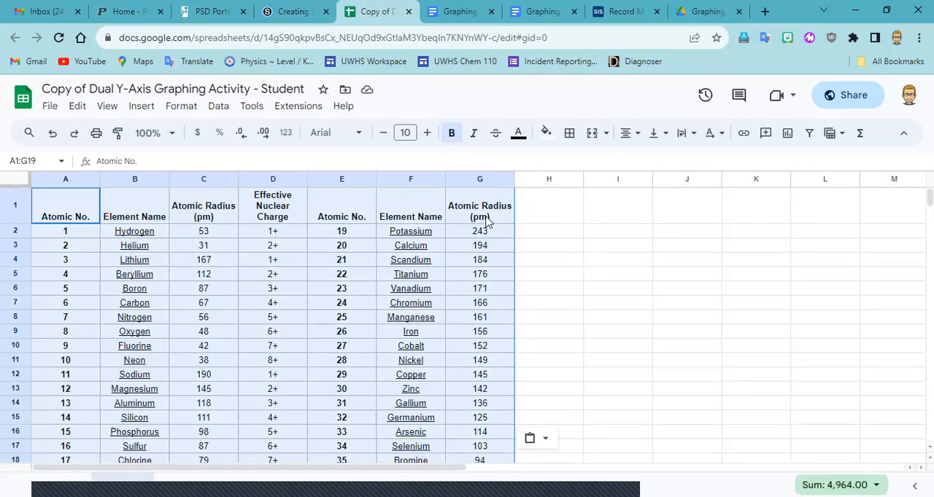
{"action": "left_click", "coordinate": [467, 11]}
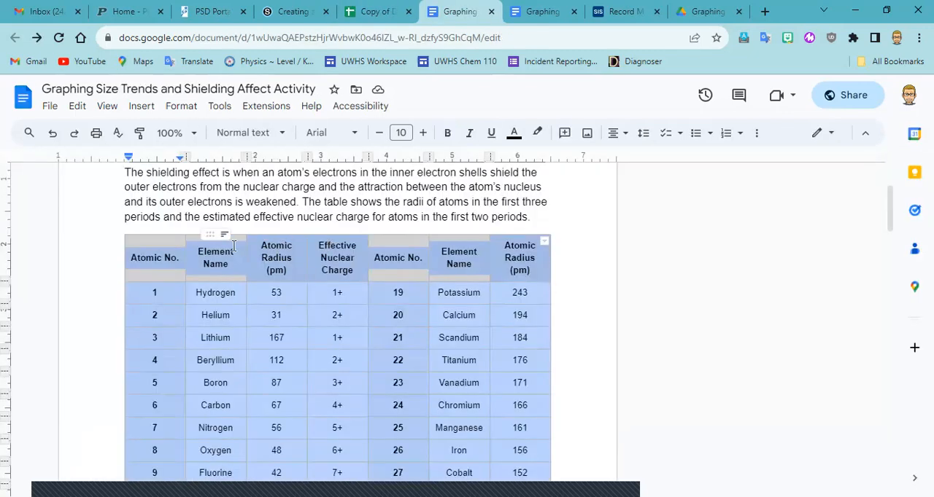
{"action": "scroll", "coordinate": [219, 255], "scroll_direction": "down", "scroll_amount": 5}
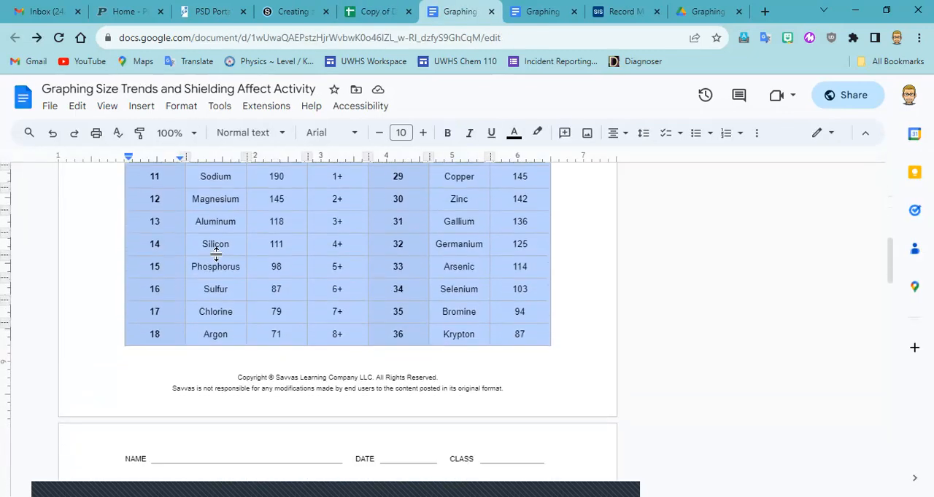
{"action": "scroll", "coordinate": [216, 252], "scroll_direction": "up", "scroll_amount": 7}
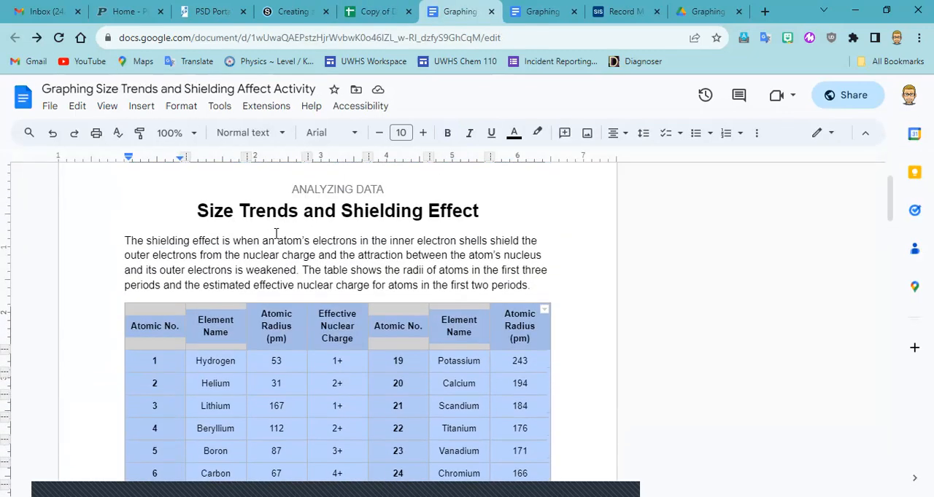
{"action": "scroll", "coordinate": [274, 234], "scroll_direction": "down", "scroll_amount": 5}
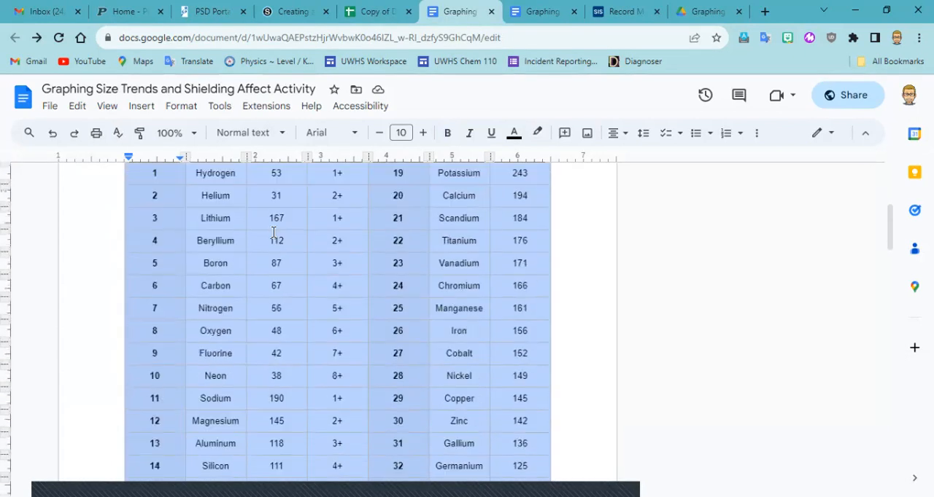
{"action": "scroll", "coordinate": [240, 248], "scroll_direction": "up", "scroll_amount": 4}
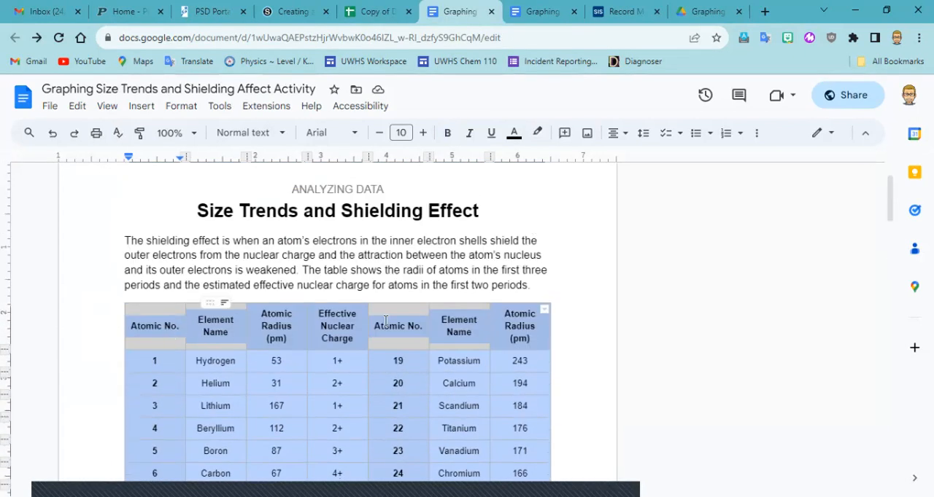
{"action": "left_click", "coordinate": [368, 14]}
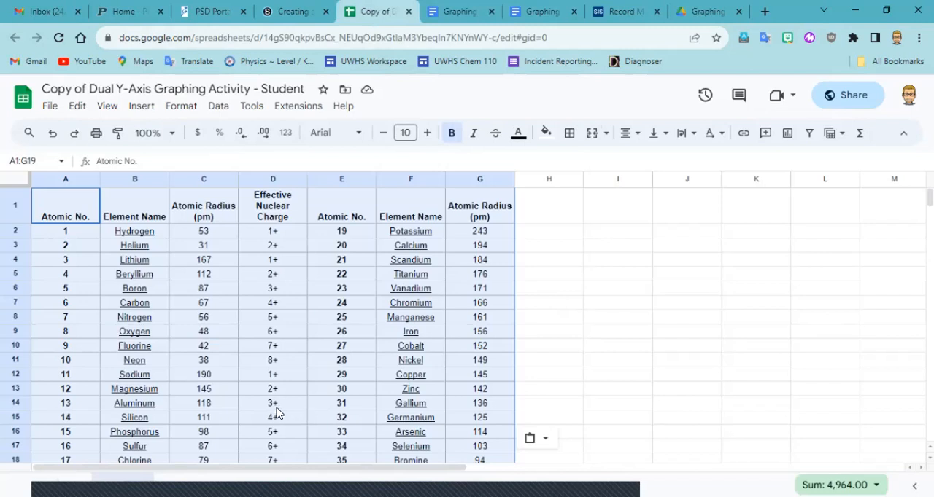
Select the second block of element data, Potassium through Krypton, in cells E2:G19 without its header row.
{"action": "left_click", "coordinate": [64, 211]}
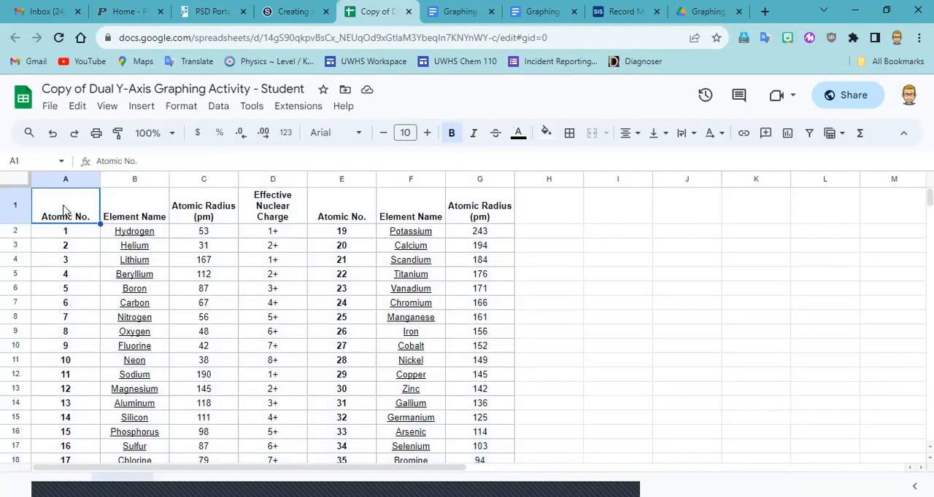
{"action": "left_click", "coordinate": [331, 223]}
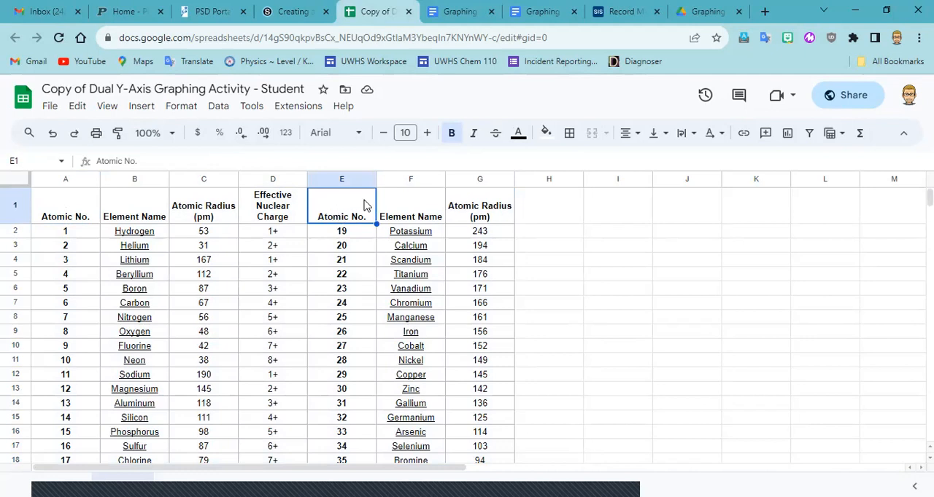
{"action": "left_click", "coordinate": [468, 214], "text": "shift"}
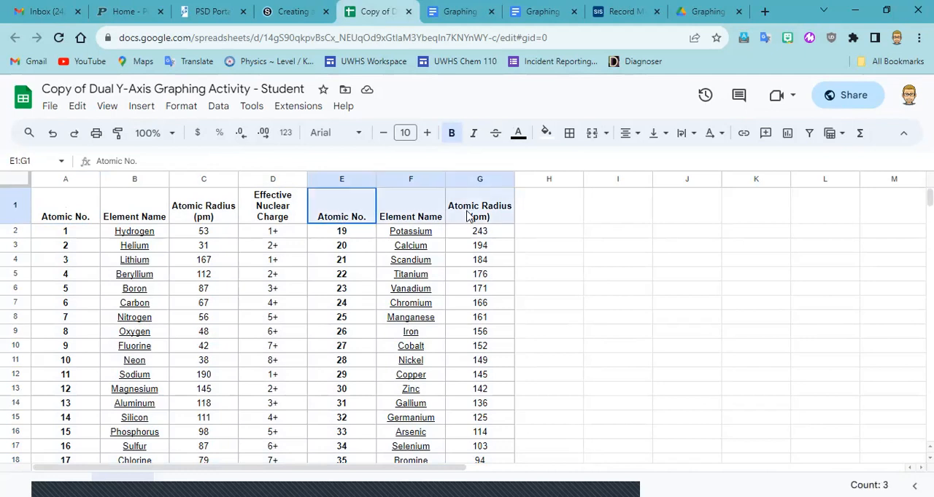
{"action": "left_click", "coordinate": [335, 233]}
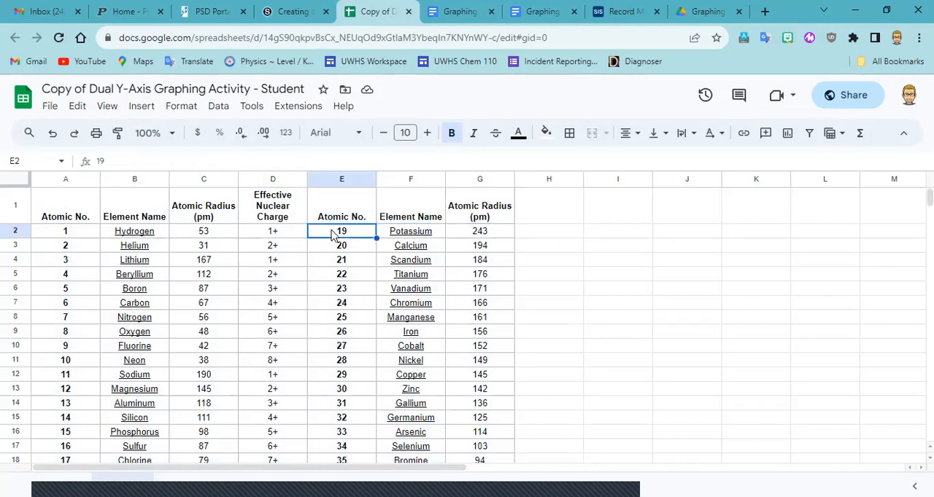
{"action": "left_click_drag", "start_coordinate": [332, 235], "coordinate": [481, 401]}
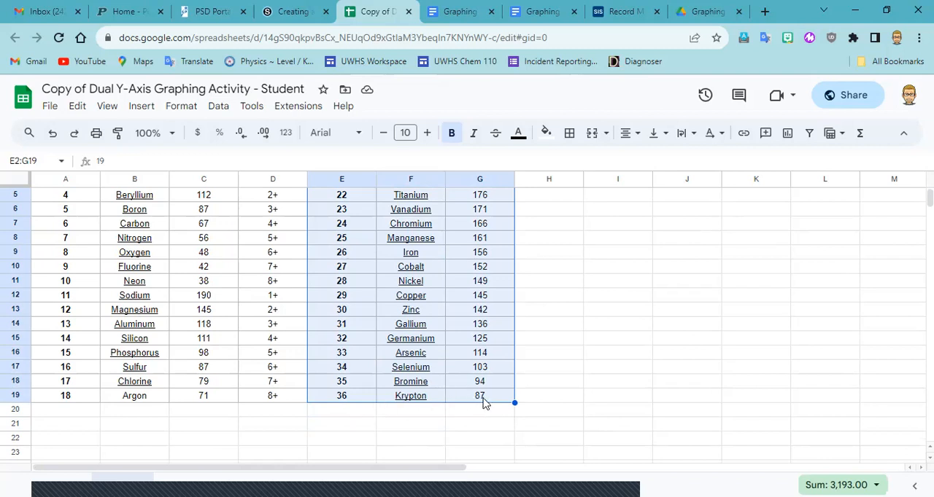
{"action": "scroll", "coordinate": [484, 403], "scroll_direction": "up", "scroll_amount": 2}
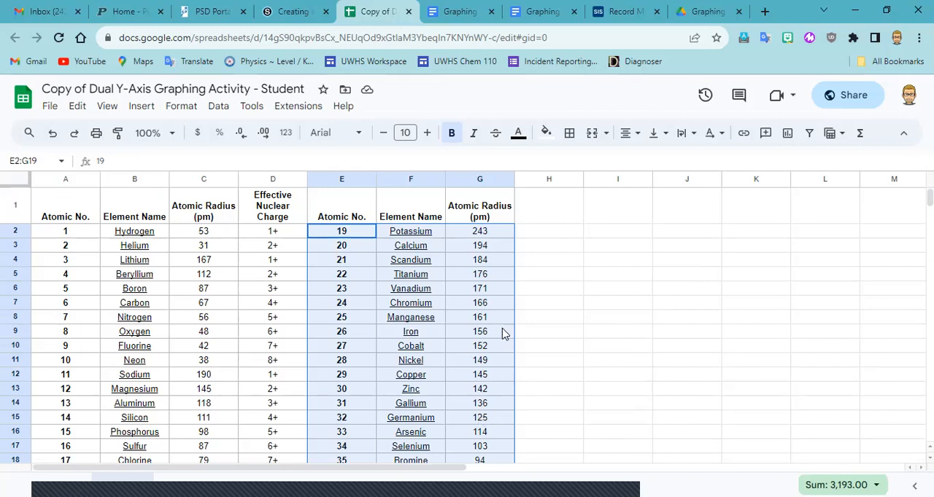
Undo the table paste and redo it.
{"action": "left_click", "coordinate": [53, 137]}
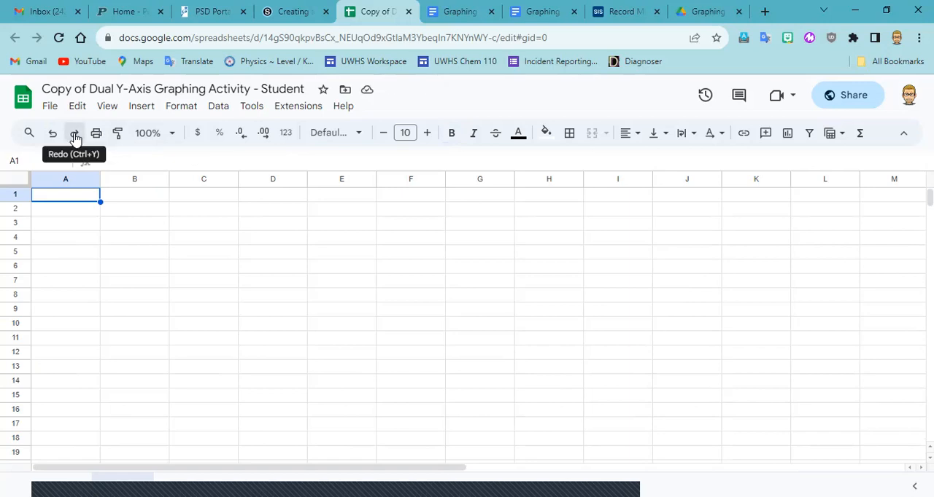
{"action": "key", "text": "ctrl+y"}
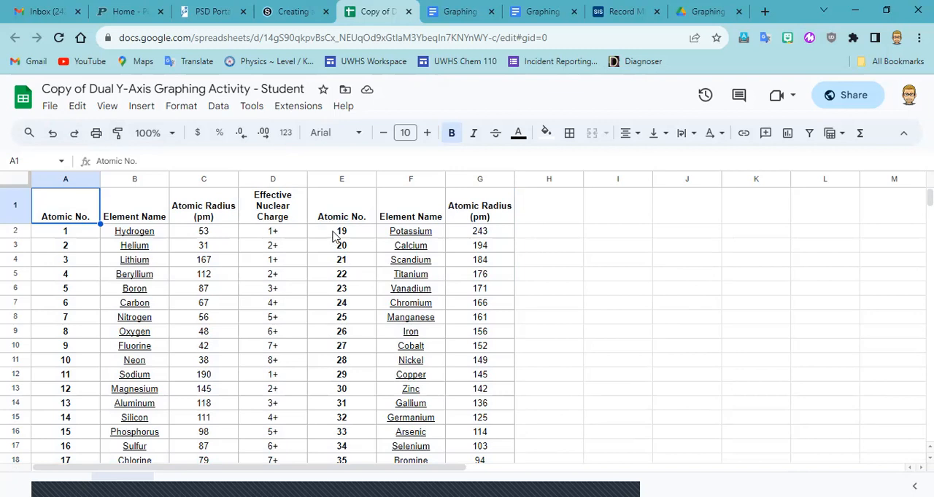
Move the Potassium through Krypton data from E2:G19 to below the Argon row, starting at cell A20.
{"action": "left_click_drag", "start_coordinate": [332, 234], "coordinate": [475, 342]}
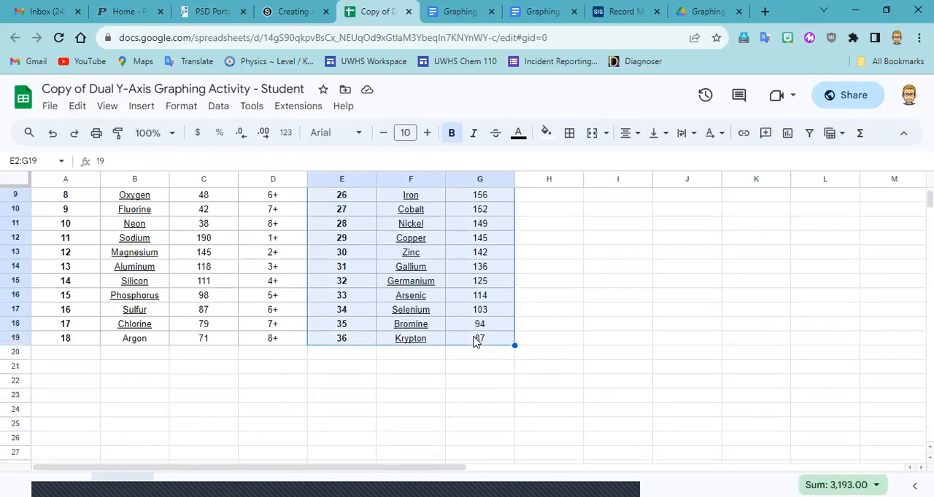
{"action": "scroll", "coordinate": [474, 341], "scroll_direction": "up", "scroll_amount": 3}
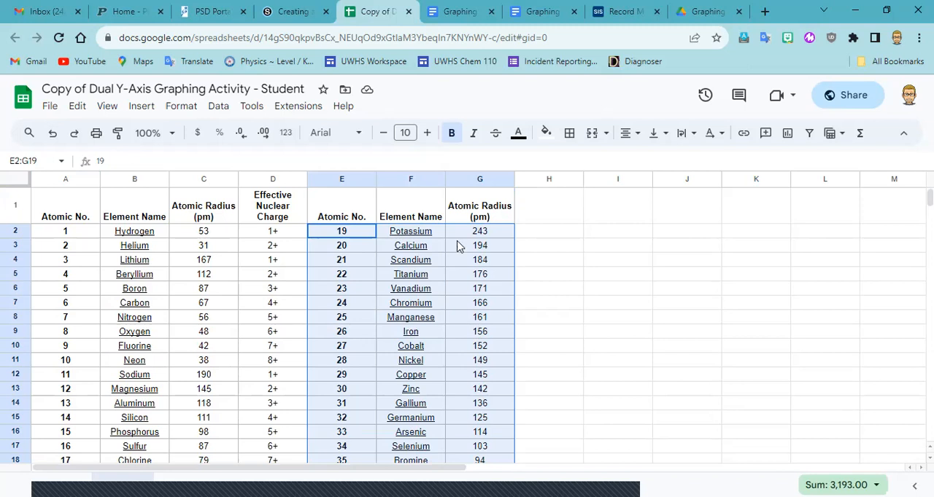
{"action": "right_click", "coordinate": [351, 240]}
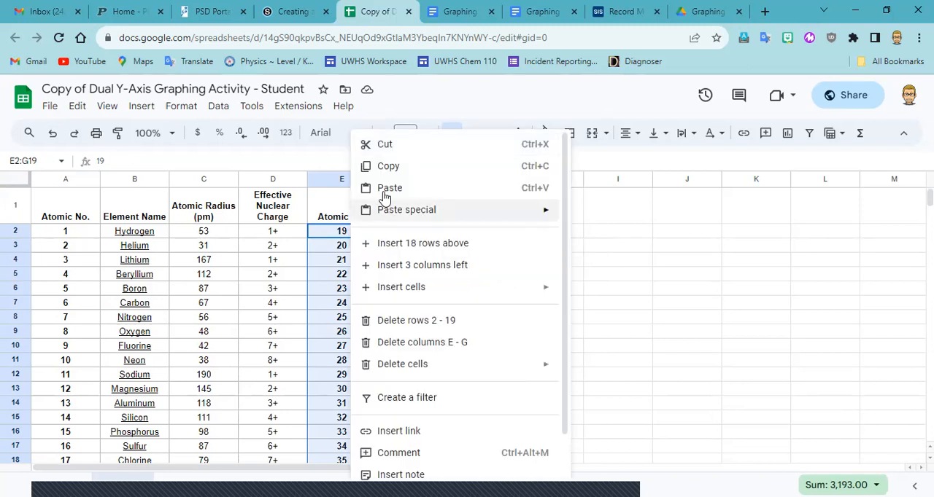
{"action": "left_click", "coordinate": [396, 146]}
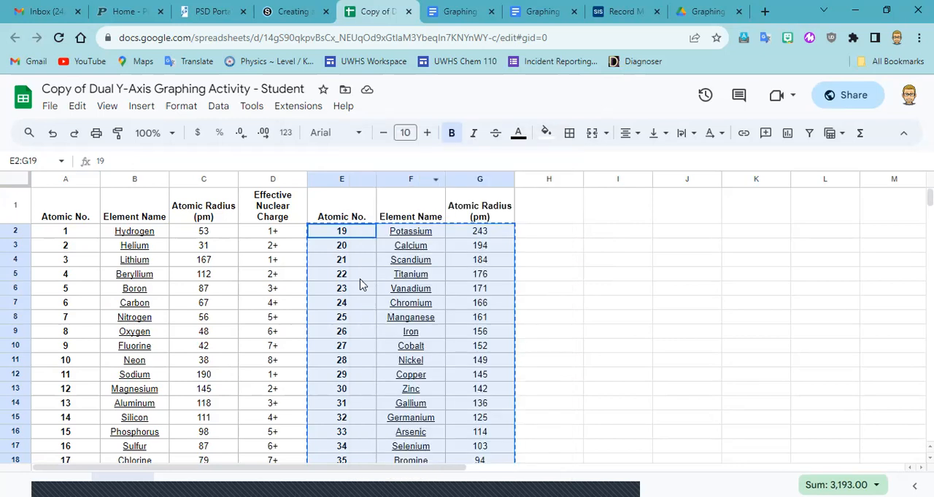
{"action": "scroll", "coordinate": [359, 286], "scroll_direction": "down", "scroll_amount": 2}
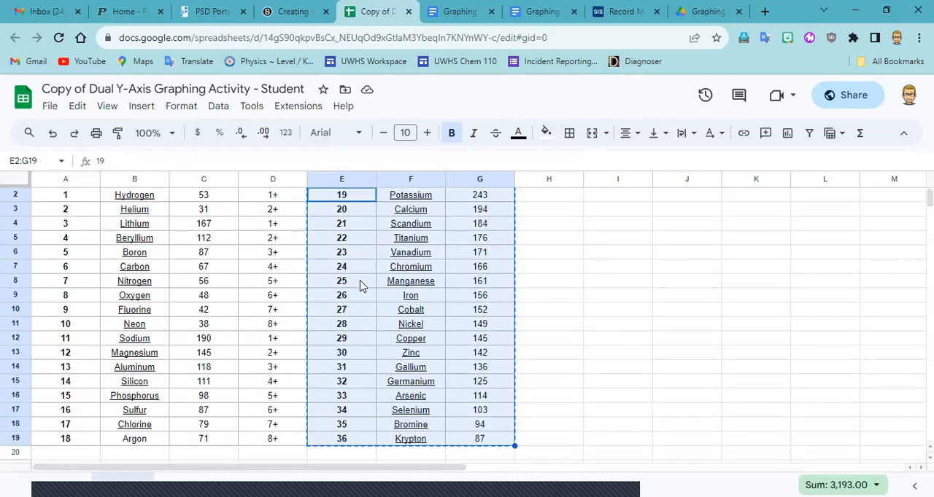
{"action": "scroll", "coordinate": [51, 358], "scroll_direction": "down", "scroll_amount": 2}
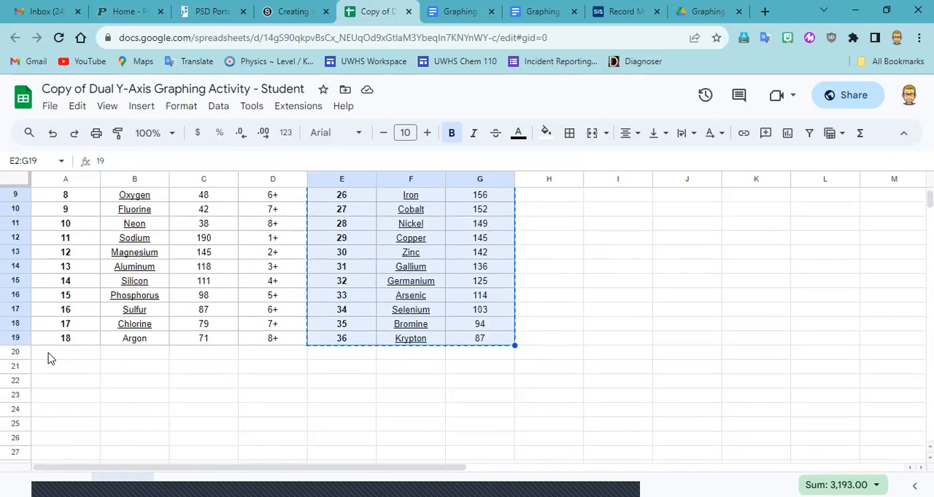
{"action": "left_click", "coordinate": [50, 357]}
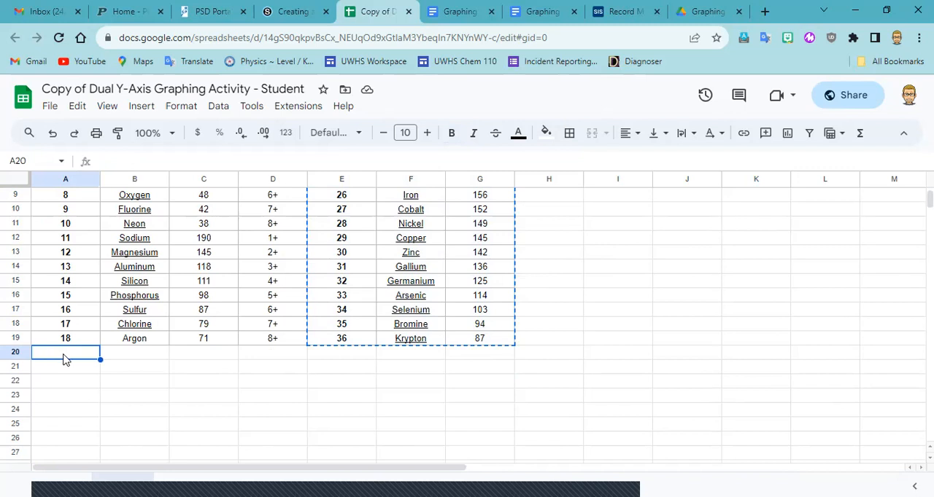
{"action": "right_click", "coordinate": [64, 358]}
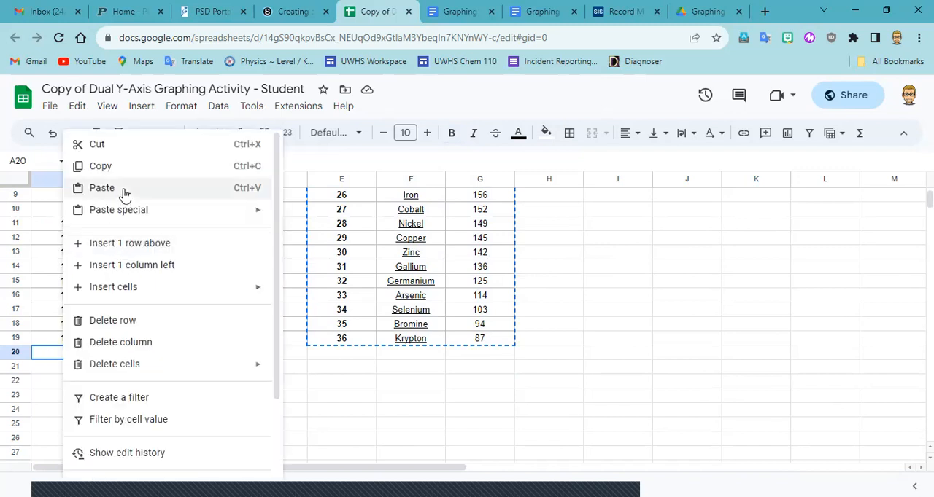
{"action": "left_click", "coordinate": [125, 194]}
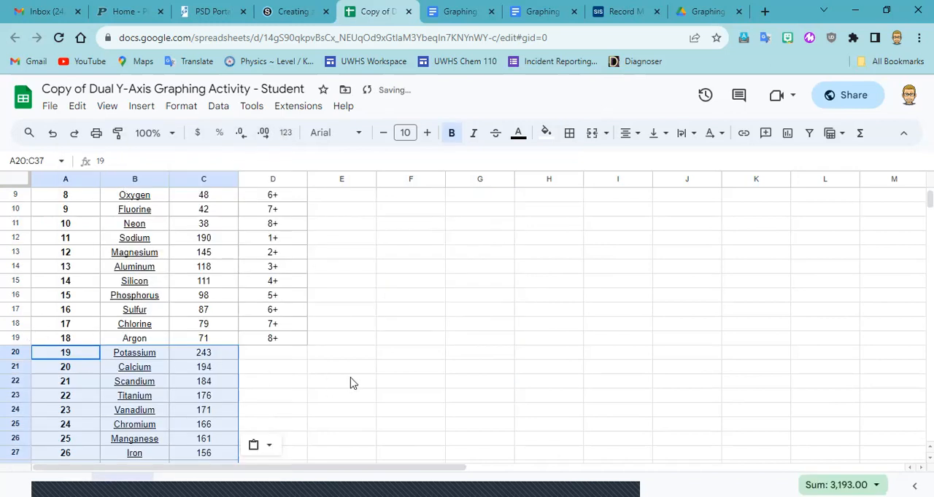
Delete columns E through G, which hold only the leftover duplicate headers.
{"action": "scroll", "coordinate": [365, 377], "scroll_direction": "up", "scroll_amount": 2}
{"action": "scroll", "coordinate": [533, 332], "scroll_direction": "up", "scroll_amount": 1}
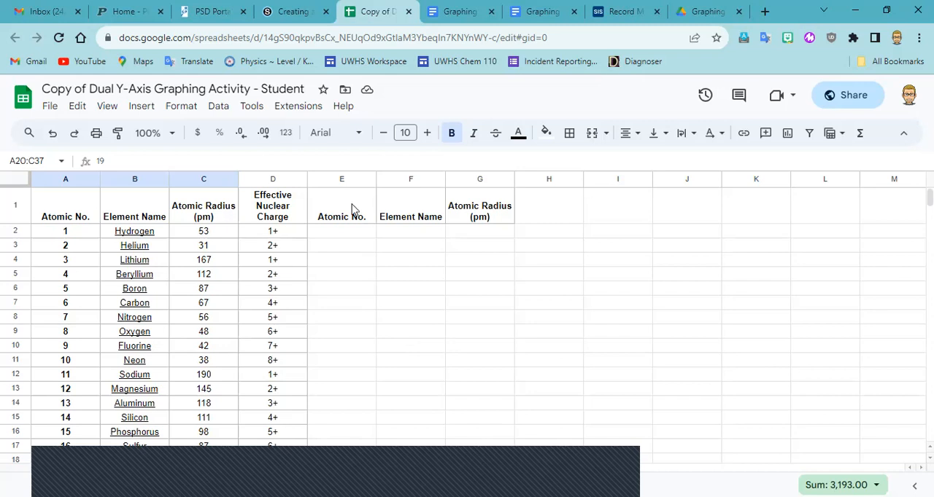
{"action": "left_click_drag", "start_coordinate": [352, 208], "coordinate": [468, 223]}
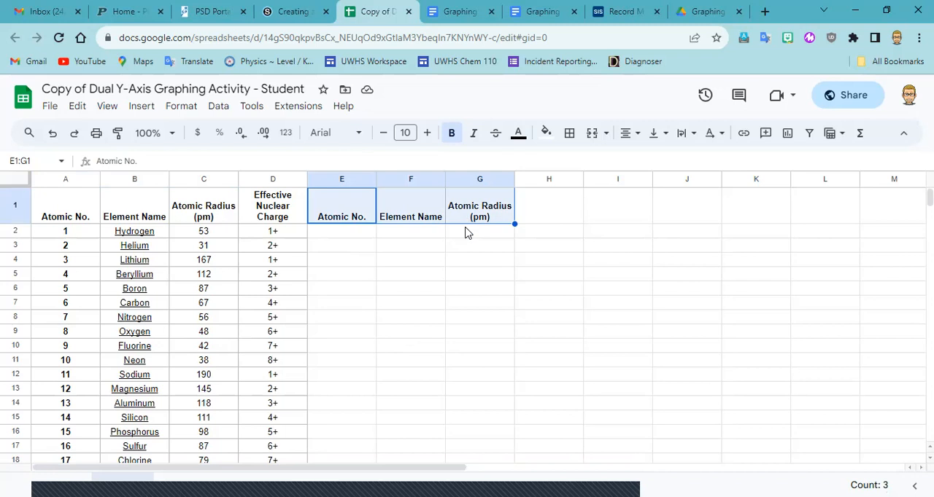
{"action": "right_click", "coordinate": [407, 209]}
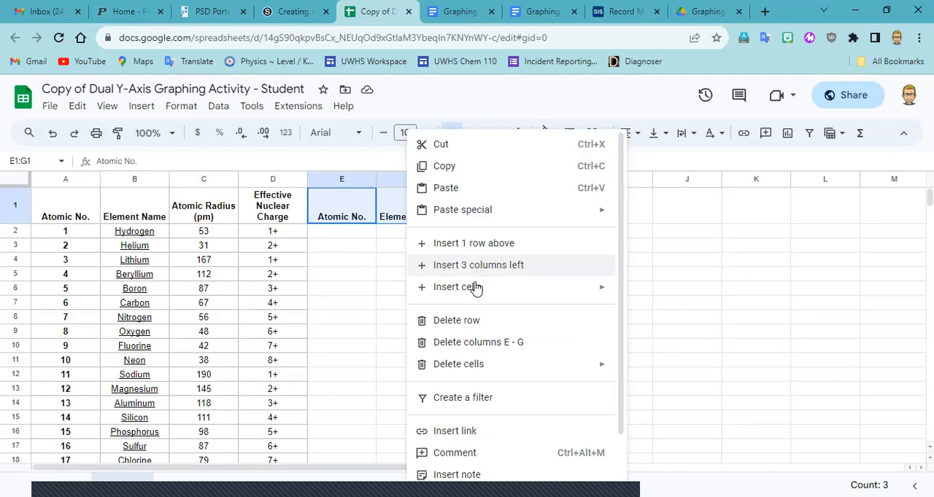
{"action": "left_click", "coordinate": [486, 349]}
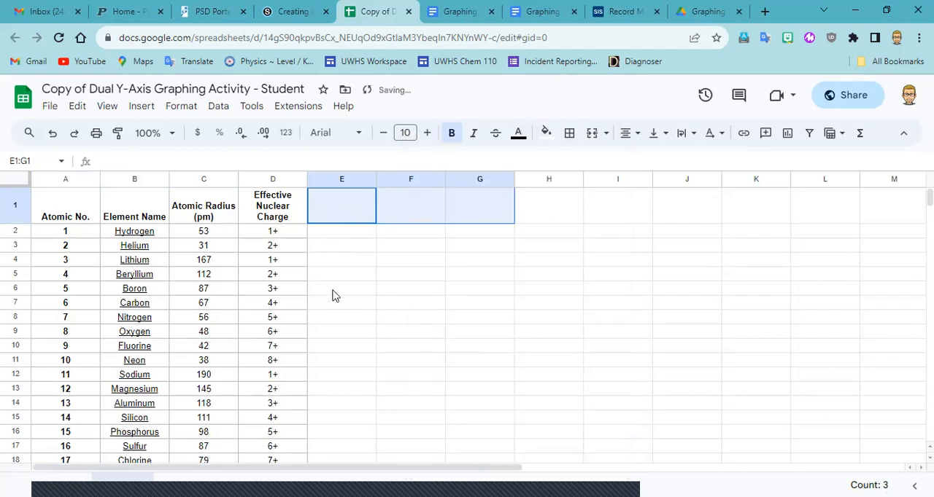
{"action": "left_click", "coordinate": [338, 237]}
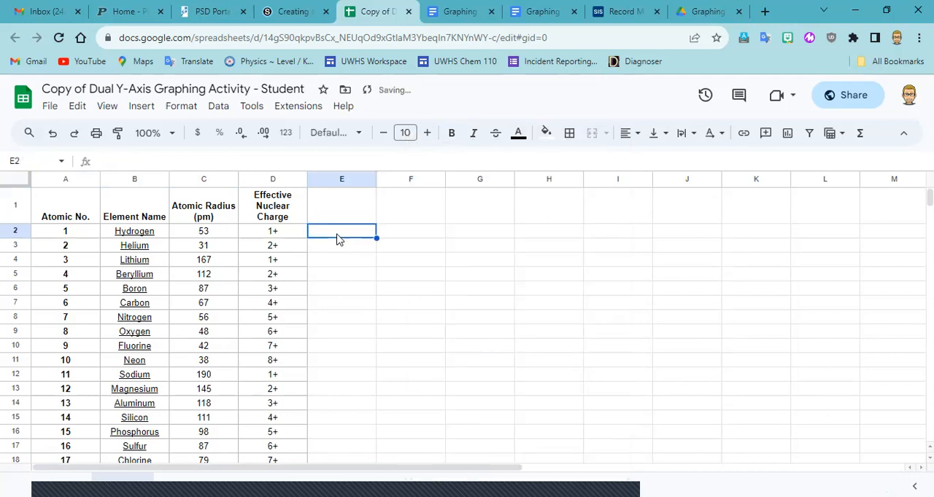
{"action": "left_click", "coordinate": [69, 215]}
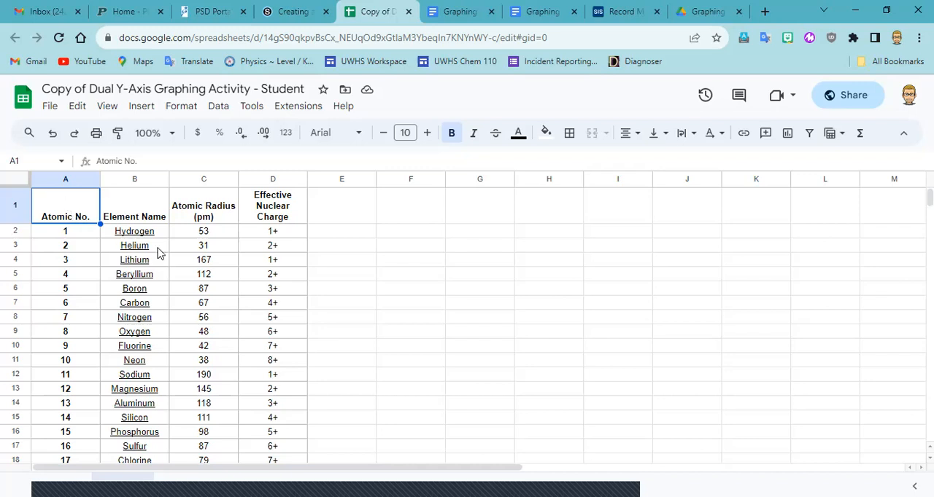
Delete the Element Name column from the data table.
{"action": "left_click", "coordinate": [119, 177]}
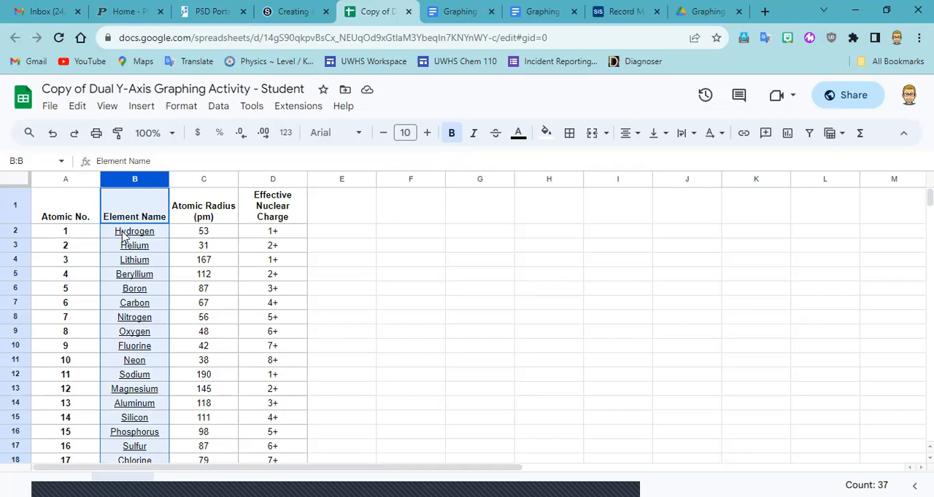
{"action": "scroll", "coordinate": [122, 236], "scroll_direction": "down", "scroll_amount": 5}
{"action": "scroll", "coordinate": [125, 413], "scroll_direction": "down", "scroll_amount": 3}
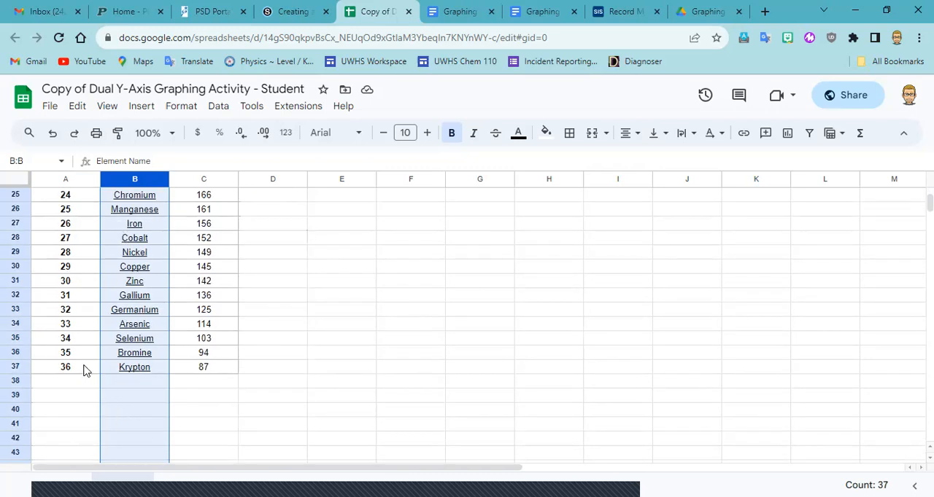
{"action": "scroll", "coordinate": [146, 378], "scroll_direction": "up", "scroll_amount": 7}
{"action": "scroll", "coordinate": [146, 378], "scroll_direction": "up", "scroll_amount": 1}
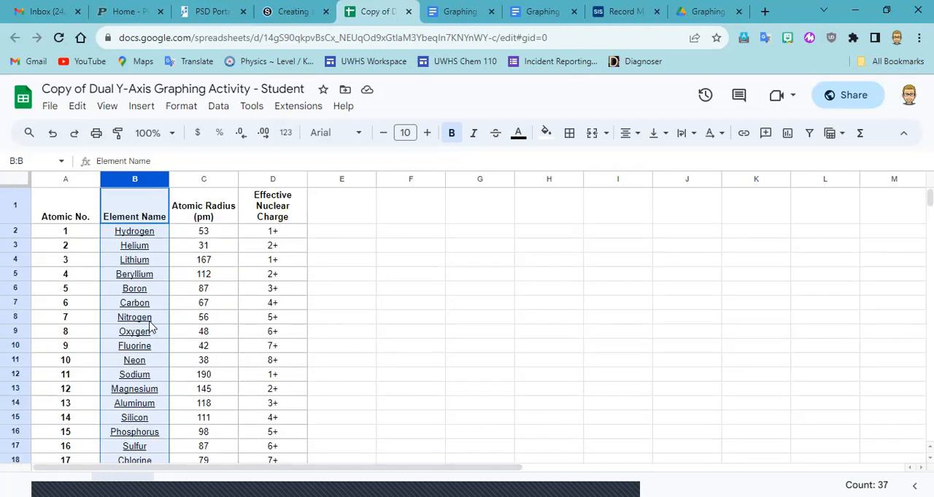
{"action": "mouse_move", "coordinate": [151, 327]}
{"action": "left_click_drag", "start_coordinate": [130, 179], "coordinate": [132, 177]}
{"action": "right_click", "coordinate": [132, 177]}
{"action": "right_click", "coordinate": [128, 184]}
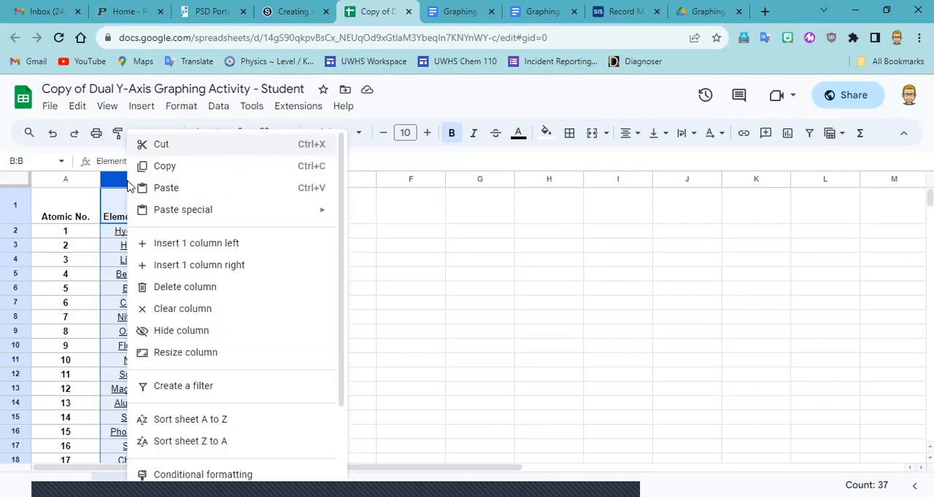
{"action": "left_click", "coordinate": [125, 178]}
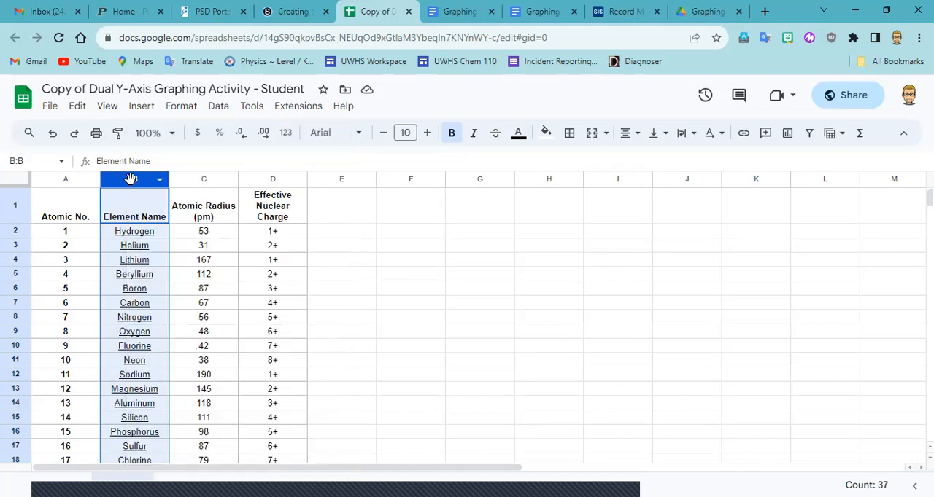
{"action": "right_click", "coordinate": [133, 182]}
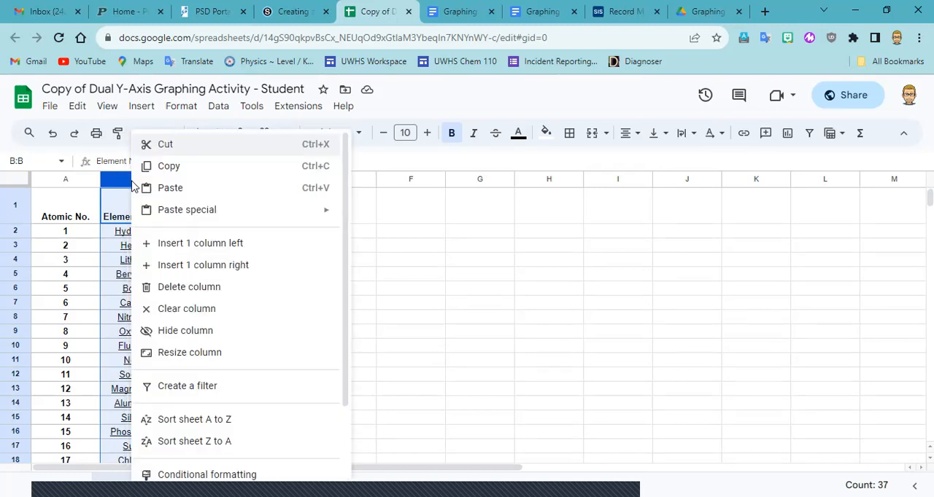
{"action": "left_click", "coordinate": [190, 287]}
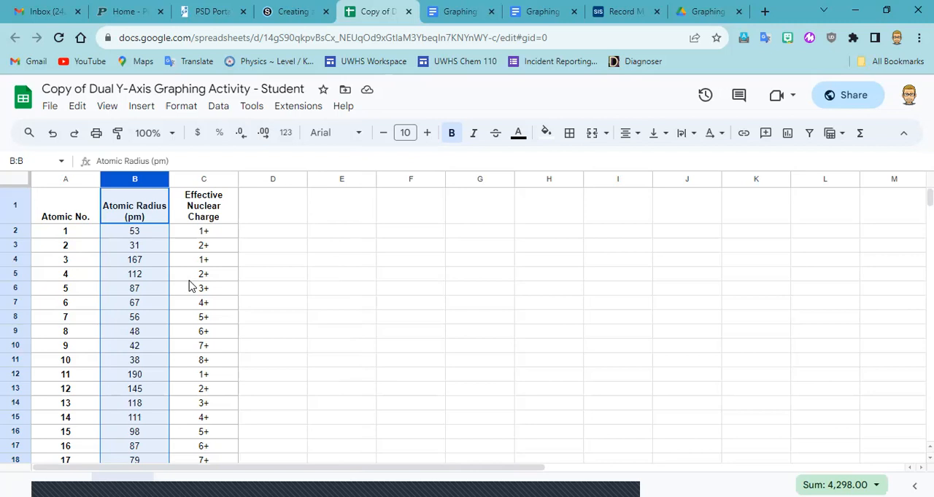
Examine how the Effective Nuclear Charge values in column C are written, from the header through the last filled row.
{"action": "left_click", "coordinate": [205, 237]}
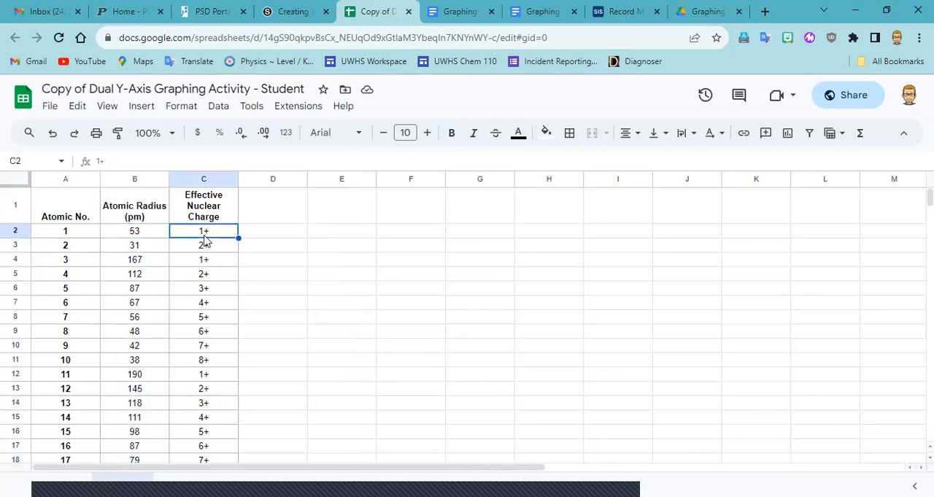
{"action": "left_click", "coordinate": [205, 248]}
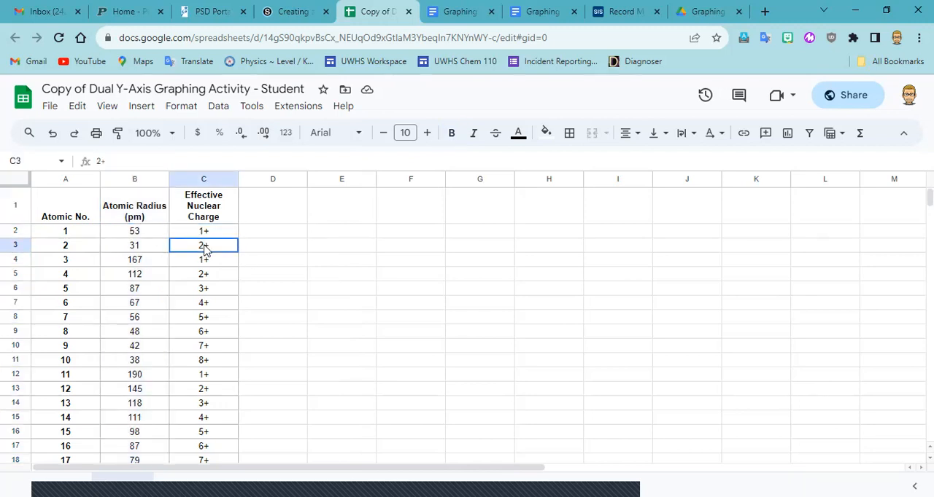
{"action": "left_click", "coordinate": [206, 260]}
{"action": "left_click", "coordinate": [206, 273]}
{"action": "left_click", "coordinate": [210, 292]}
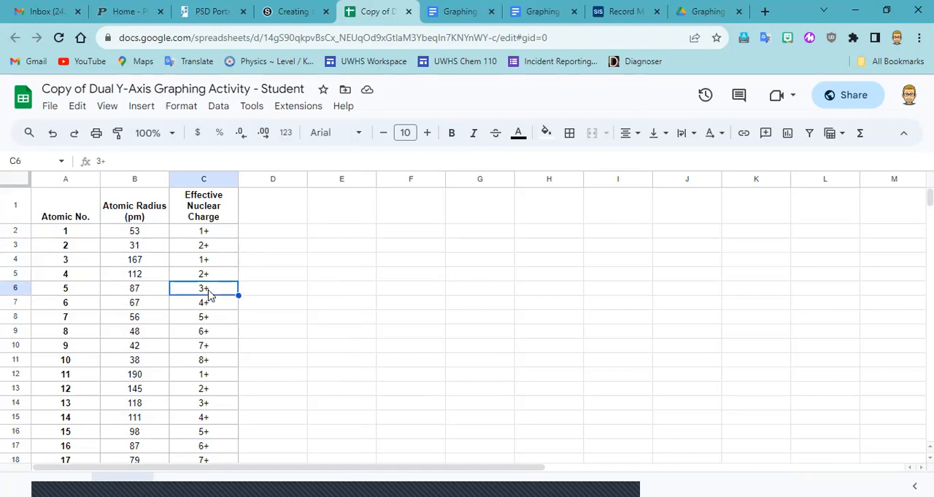
{"action": "left_click", "coordinate": [208, 202]}
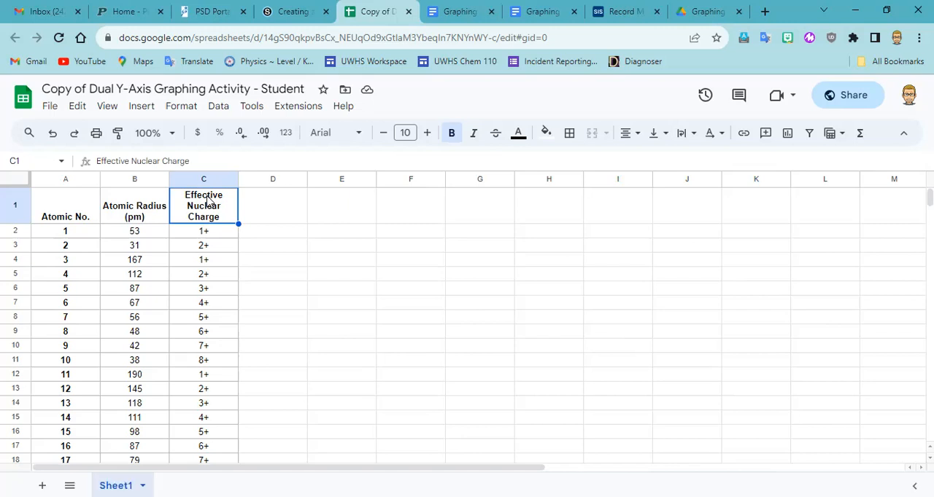
{"action": "left_click", "coordinate": [209, 232]}
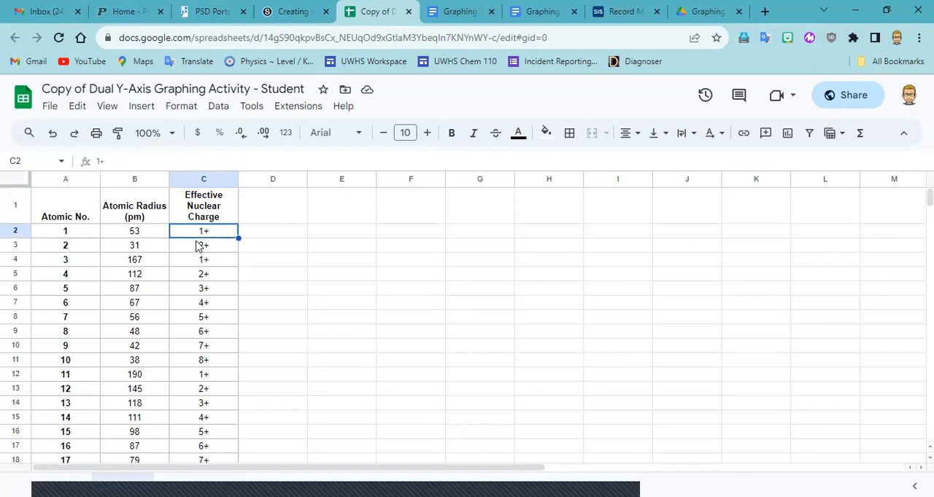
{"action": "scroll", "coordinate": [203, 289], "scroll_direction": "down", "scroll_amount": 1}
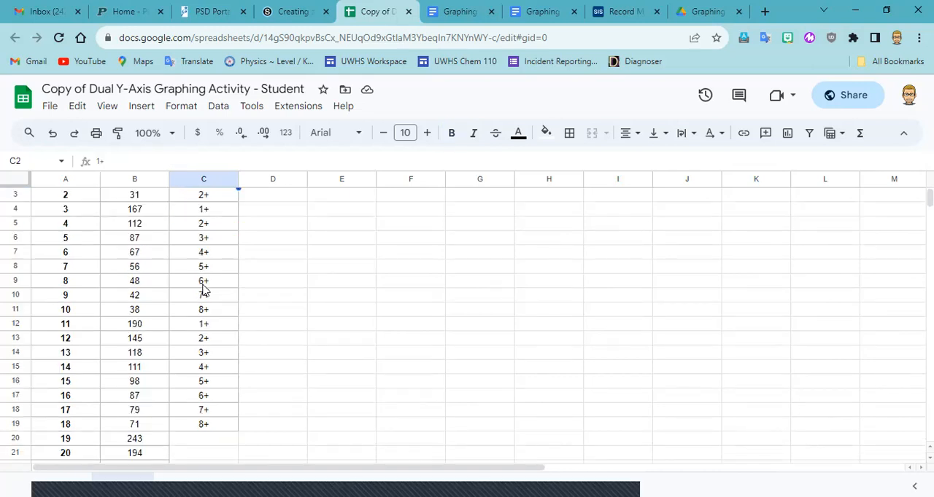
{"action": "scroll", "coordinate": [204, 289], "scroll_direction": "up", "scroll_amount": 1}
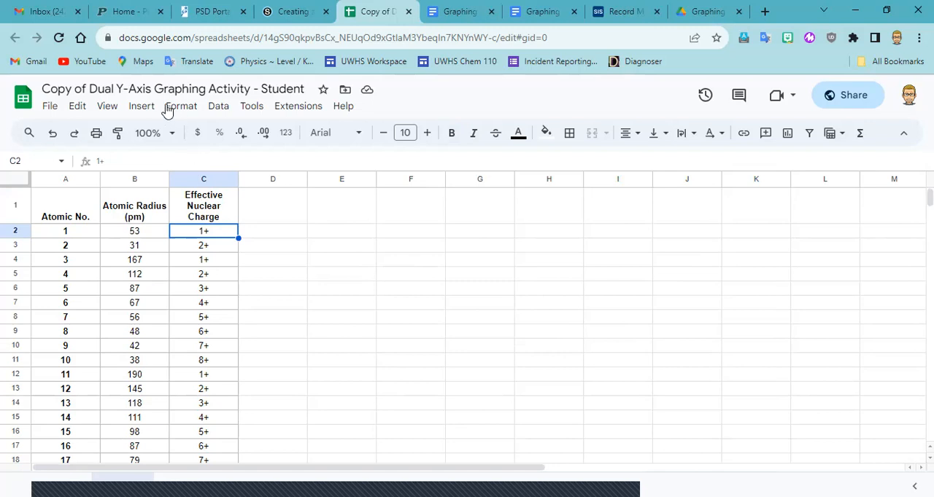
Use Find and replace to replace every "+" with nothing across all sheets, then close the dialog.
{"action": "left_click", "coordinate": [78, 107]}
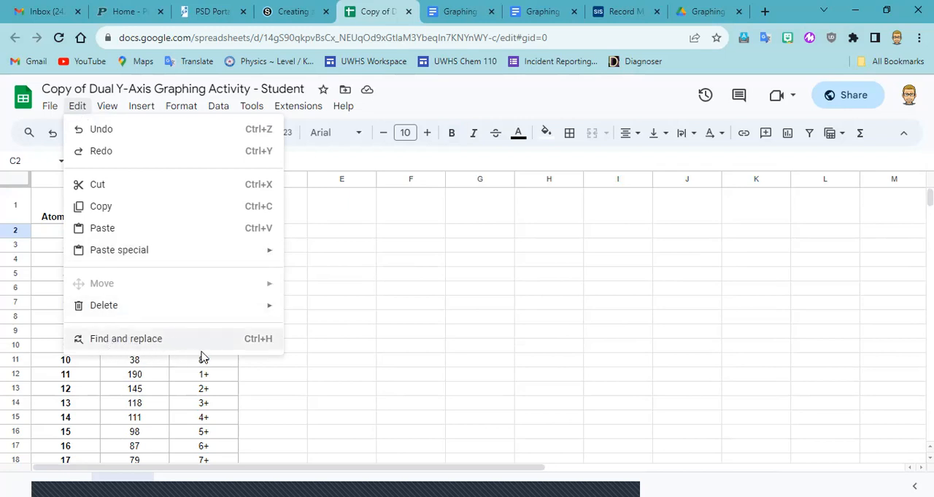
{"action": "left_click", "coordinate": [154, 345]}
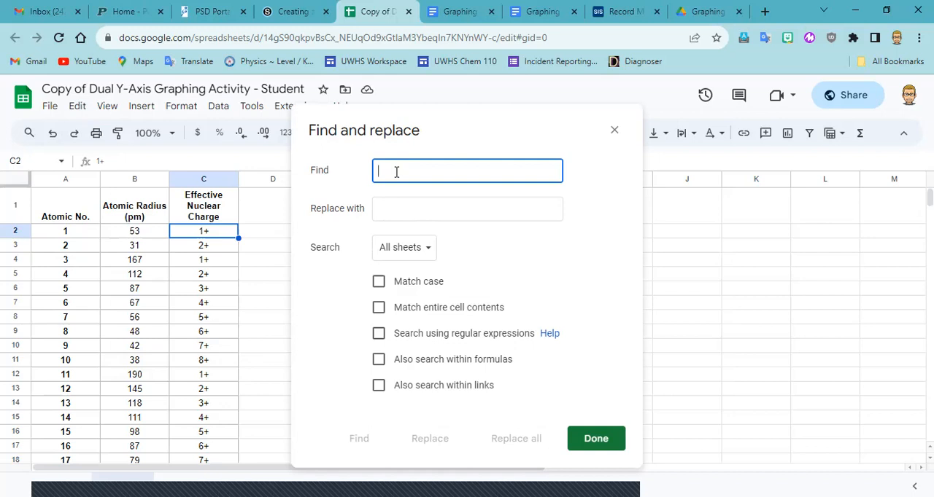
{"action": "type", "text": "+"}
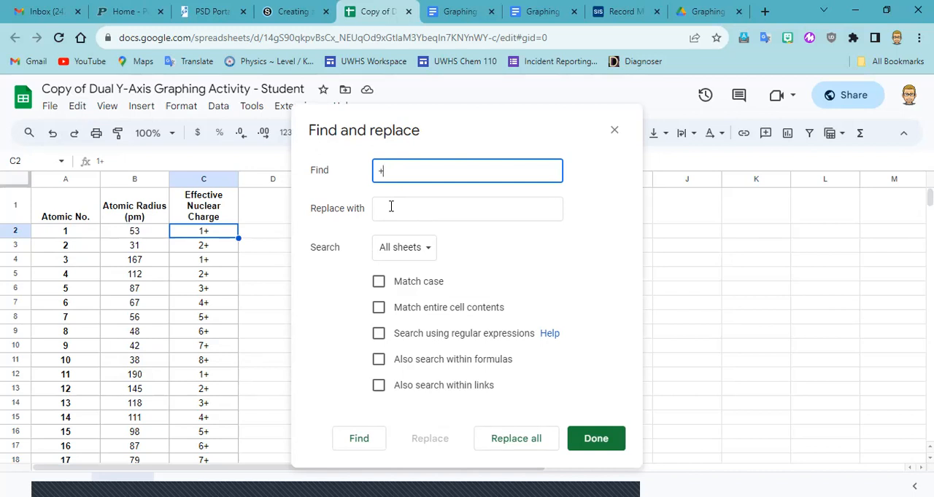
{"action": "left_click", "coordinate": [390, 208]}
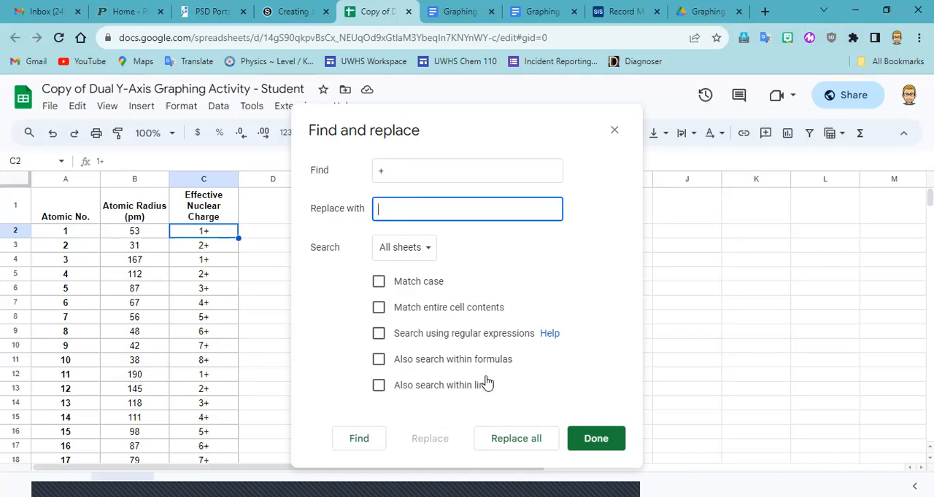
{"action": "left_click", "coordinate": [527, 440]}
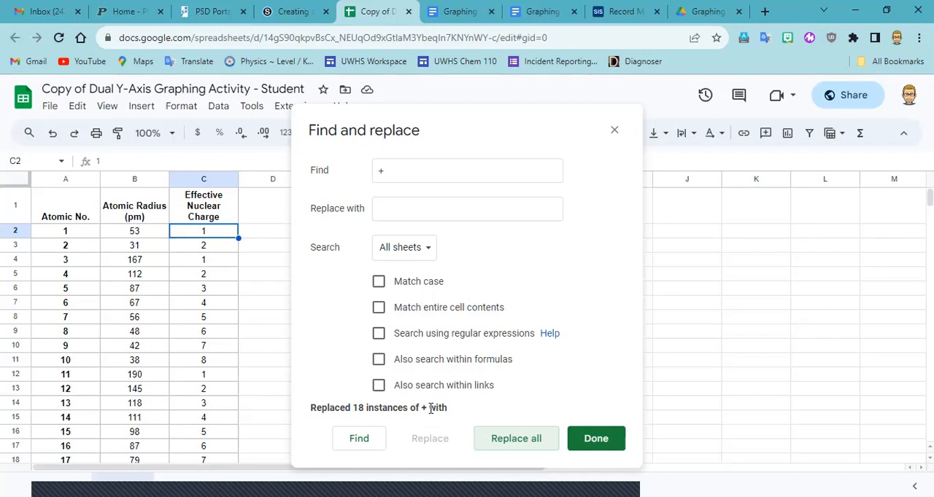
{"action": "left_click", "coordinate": [597, 440]}
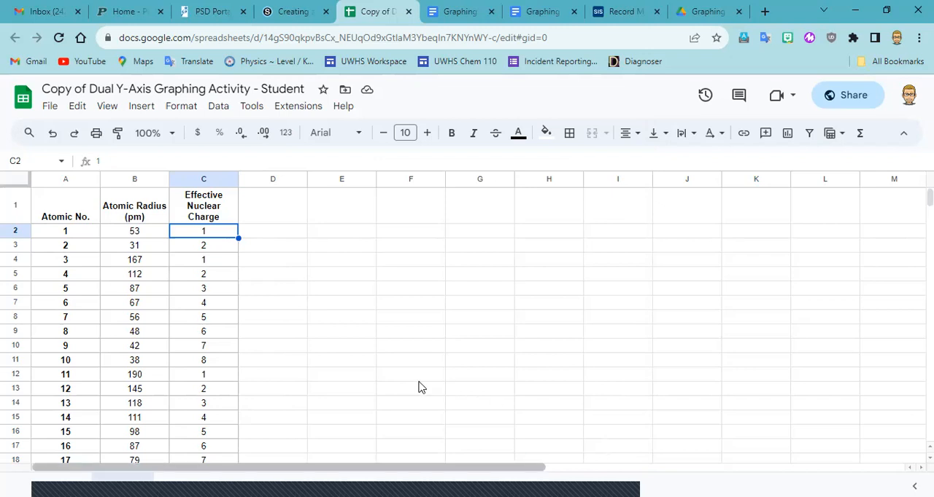
Enter effective nuclear charges 1 and 2 in C20 and C21, for atomic numbers 19 and 20.
{"action": "scroll", "coordinate": [319, 319], "scroll_direction": "down", "scroll_amount": 1}
{"action": "scroll", "coordinate": [211, 416], "scroll_direction": "down", "scroll_amount": 3}
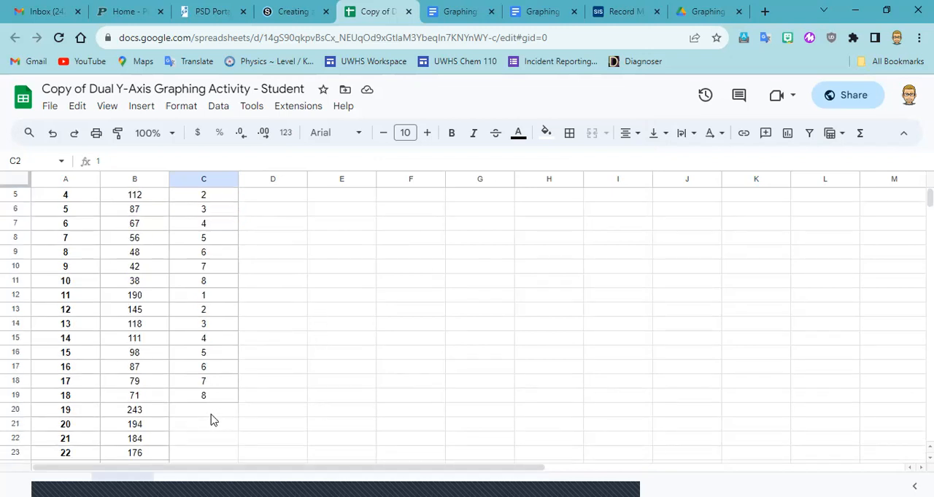
{"action": "left_click", "coordinate": [205, 411]}
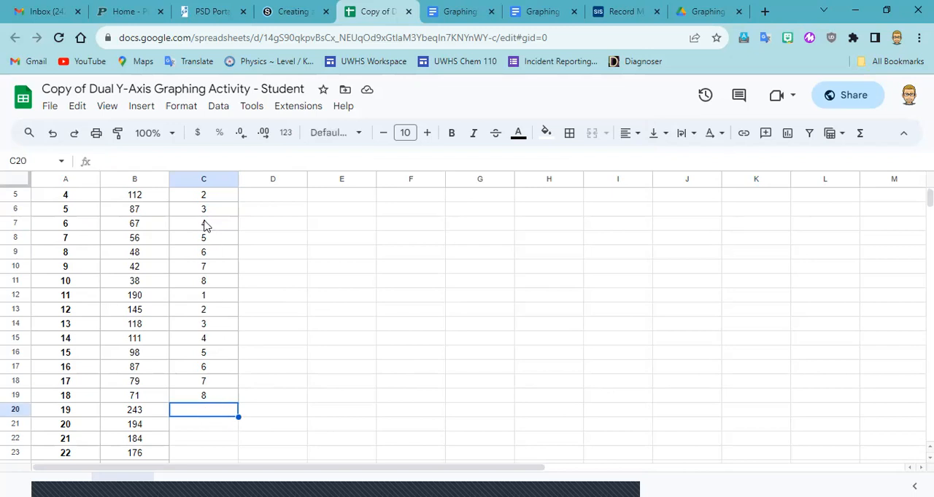
{"action": "scroll", "coordinate": [206, 224], "scroll_direction": "up", "scroll_amount": 4}
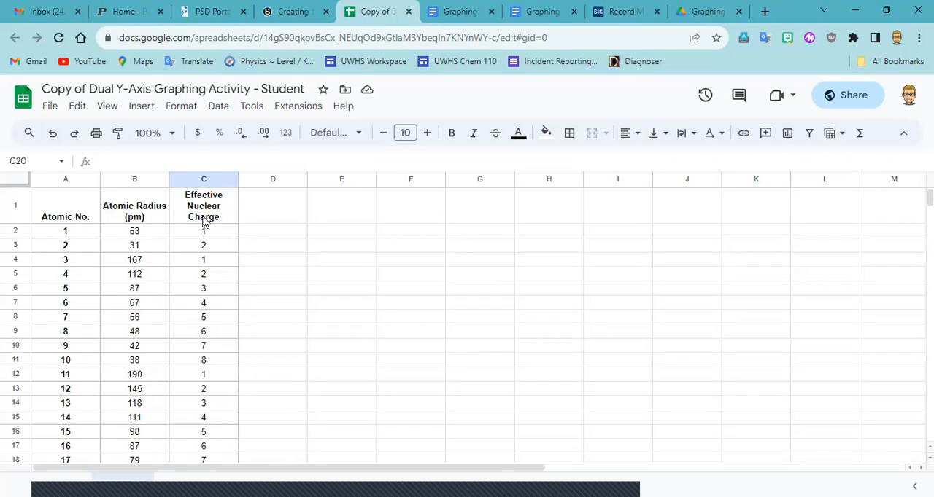
{"action": "scroll", "coordinate": [203, 220], "scroll_direction": "down", "scroll_amount": 3}
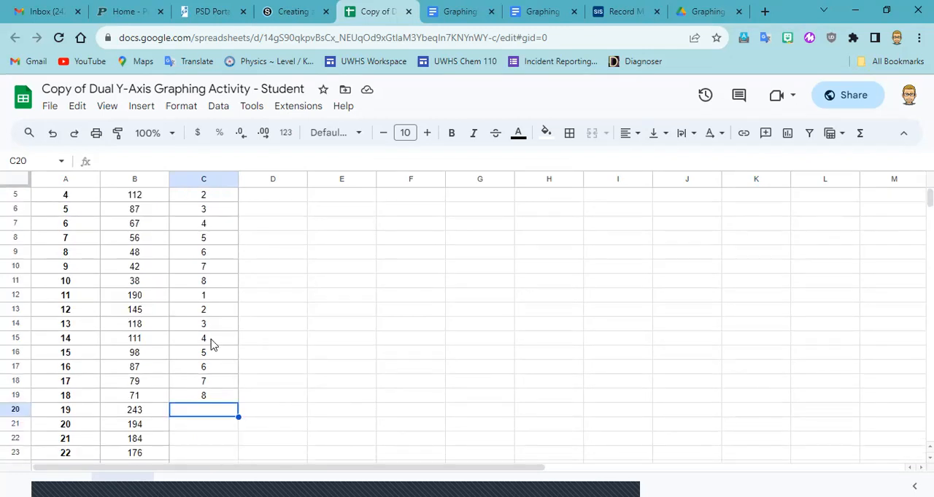
{"action": "scroll", "coordinate": [211, 344], "scroll_direction": "down", "scroll_amount": 5}
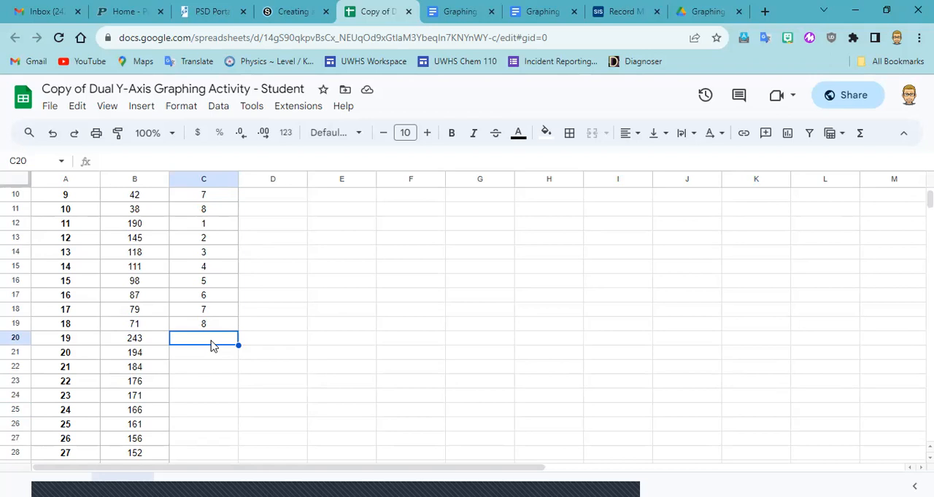
{"action": "type", "text": "1"}
{"action": "key", "text": "Return"}
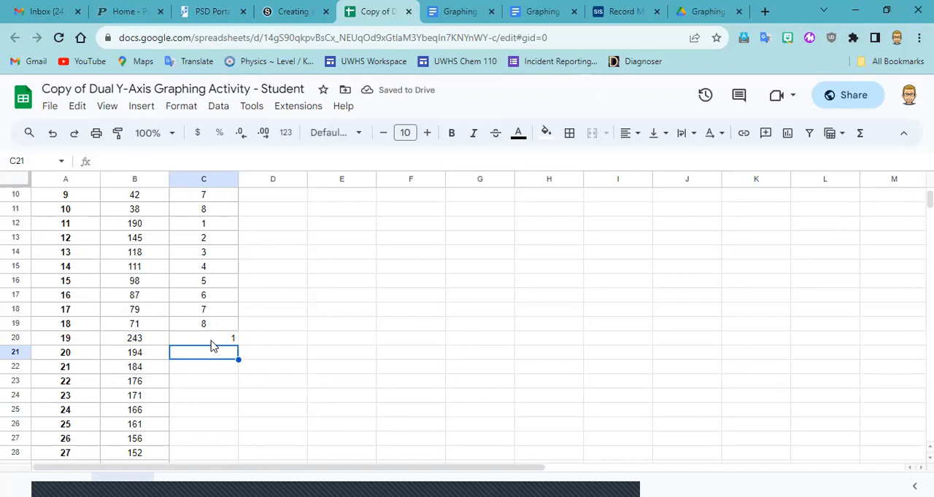
{"action": "type", "text": "2"}
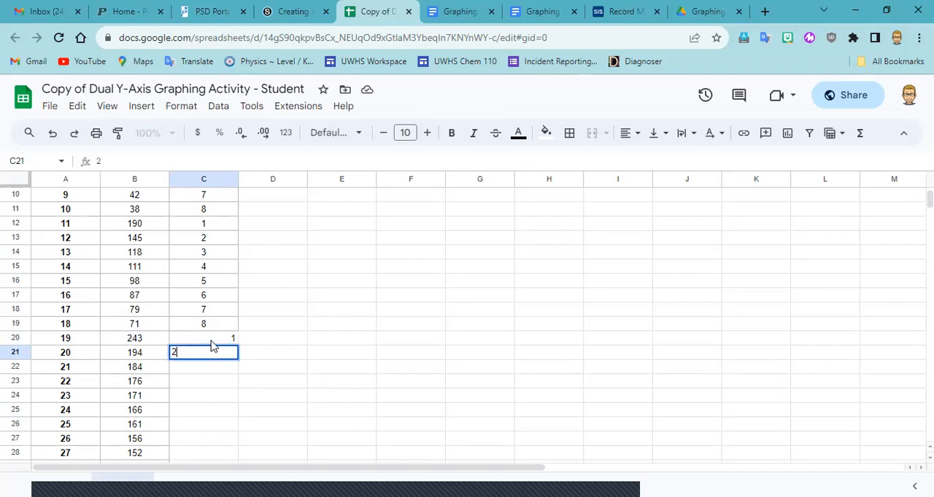
{"action": "left_click", "coordinate": [211, 346]}
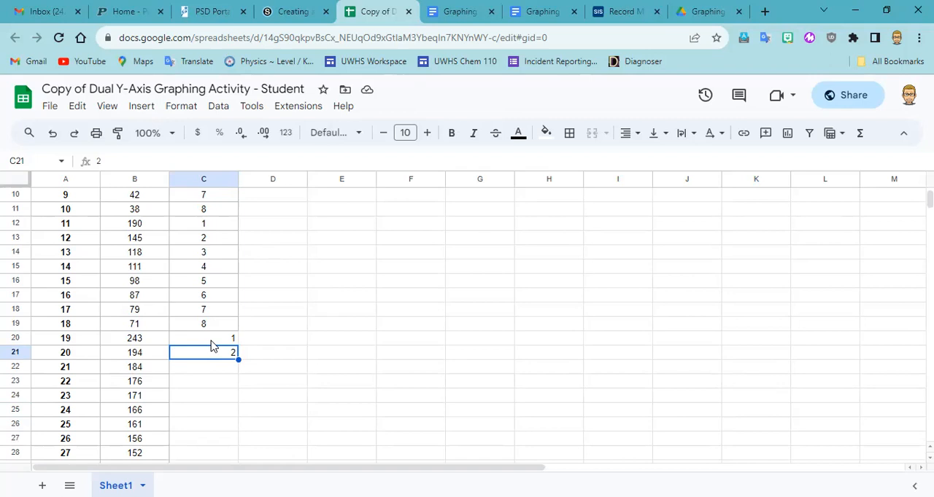
Change the header in A1 to "Atomic Number (# of p+)".
{"action": "scroll", "coordinate": [211, 347], "scroll_direction": "up", "scroll_amount": 5}
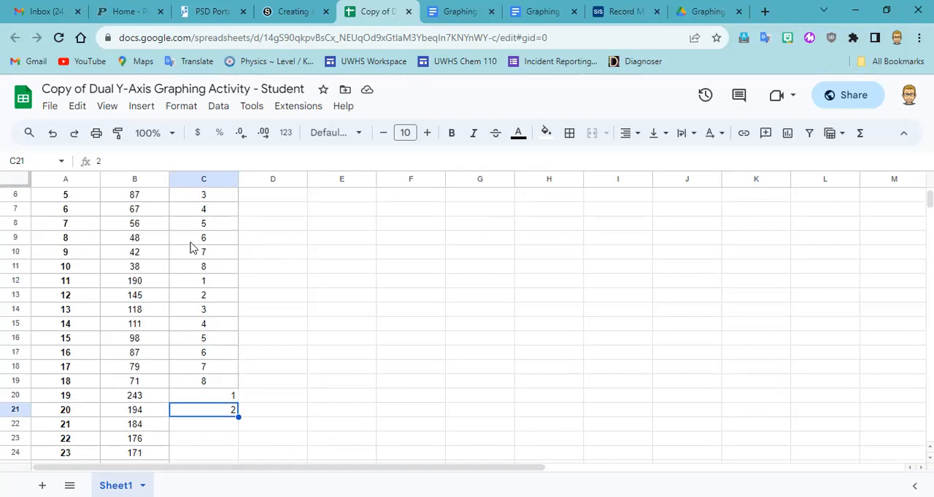
{"action": "left_click", "coordinate": [72, 215]}
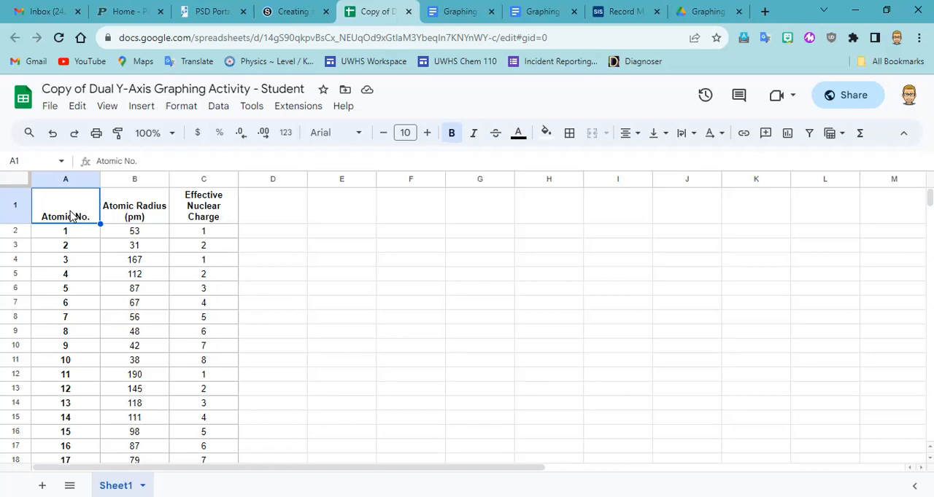
{"action": "double_click", "coordinate": [73, 209]}
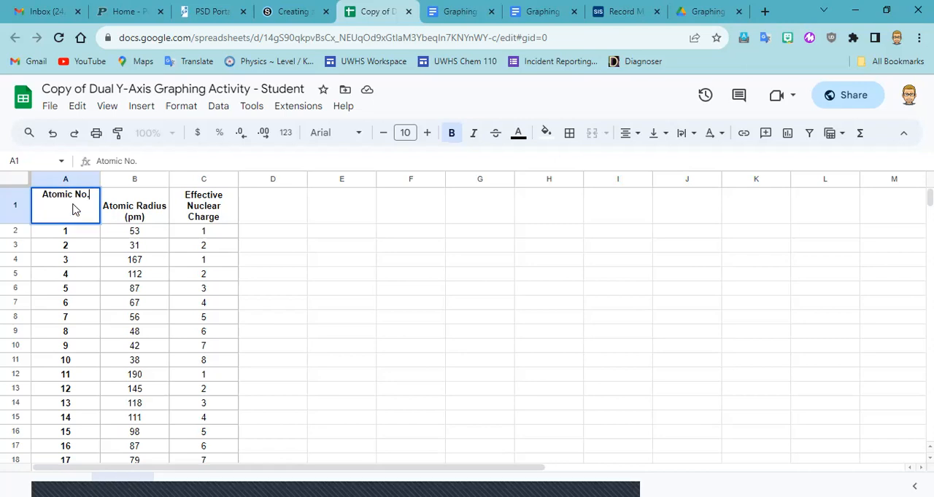
{"action": "key", "text": "BackSpace"}
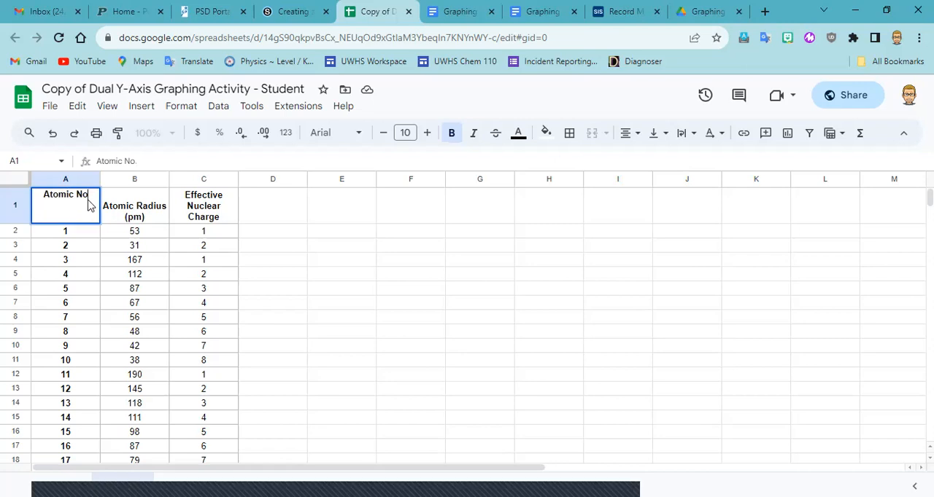
{"action": "key", "text": "BackSpace"}
{"action": "type", "text": "umber ("}
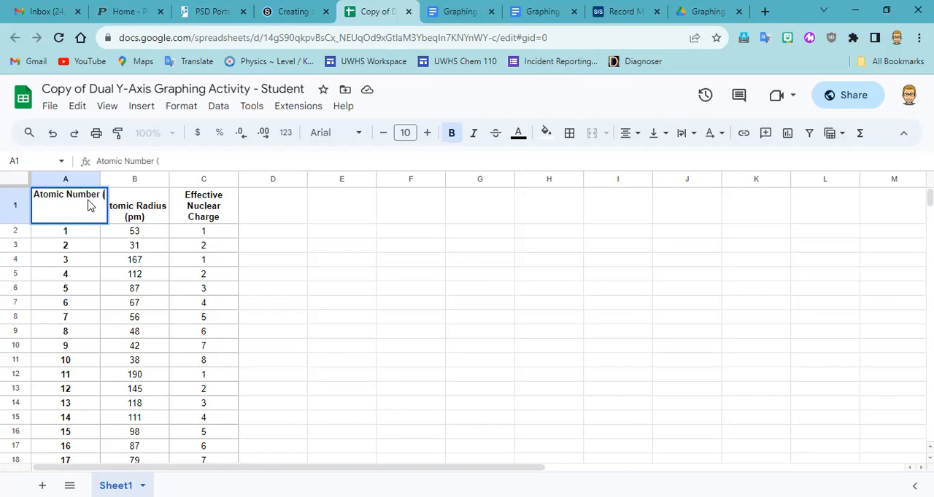
{"action": "type", "text": "# of"}
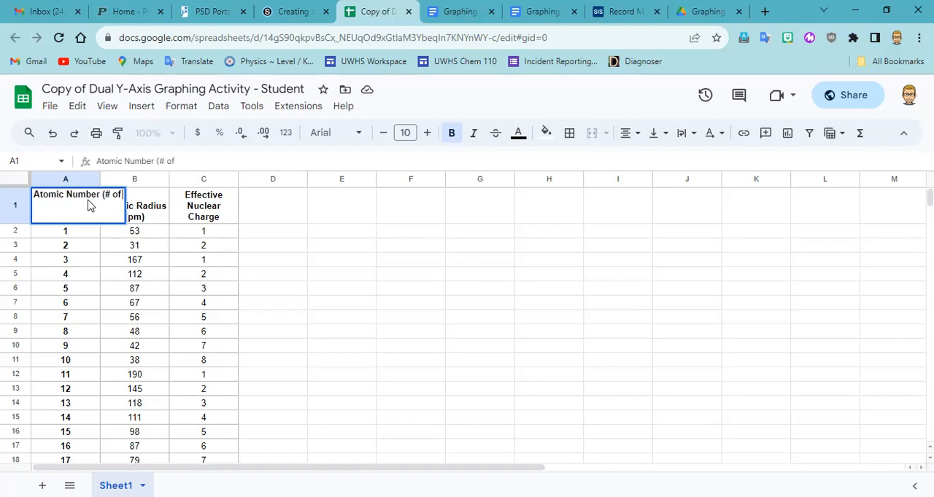
{"action": "type", "text": " p+"}
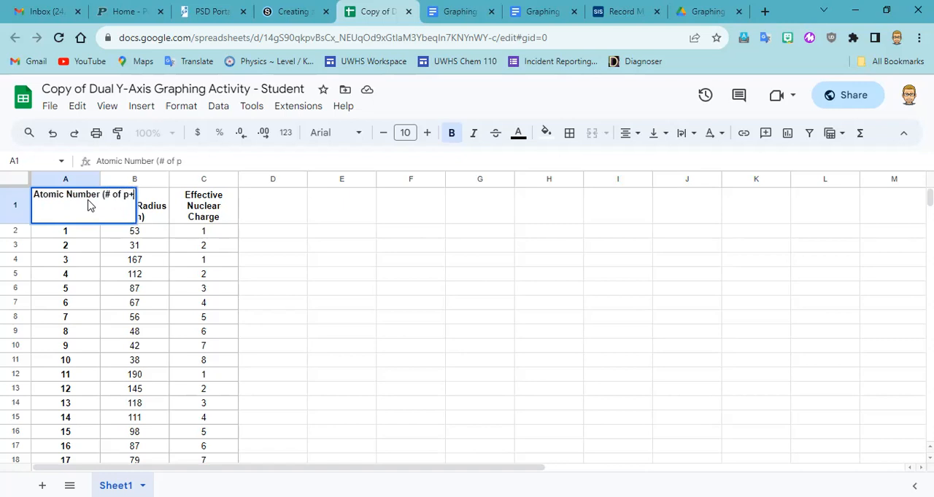
{"action": "type", "text": ")"}
{"action": "key", "text": "Return"}
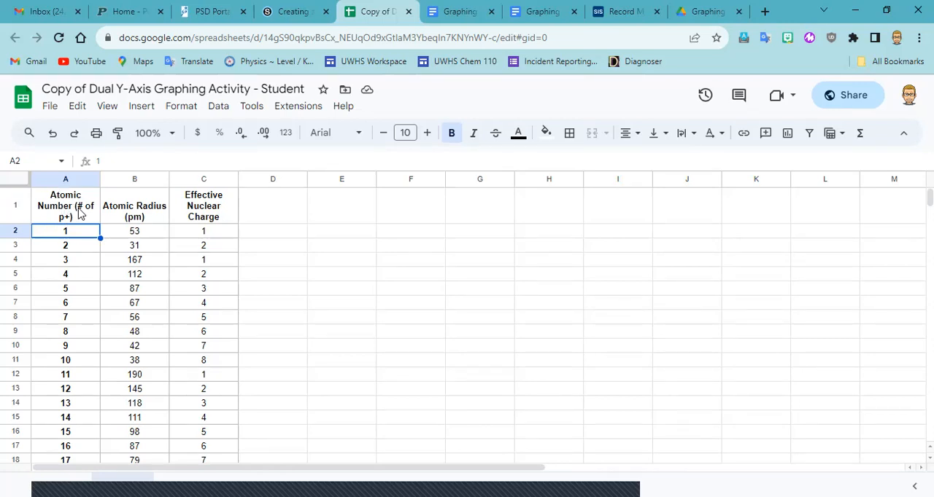
Insert a chart from the data in A1:C21, including the header row.
{"action": "left_click", "coordinate": [59, 209]}
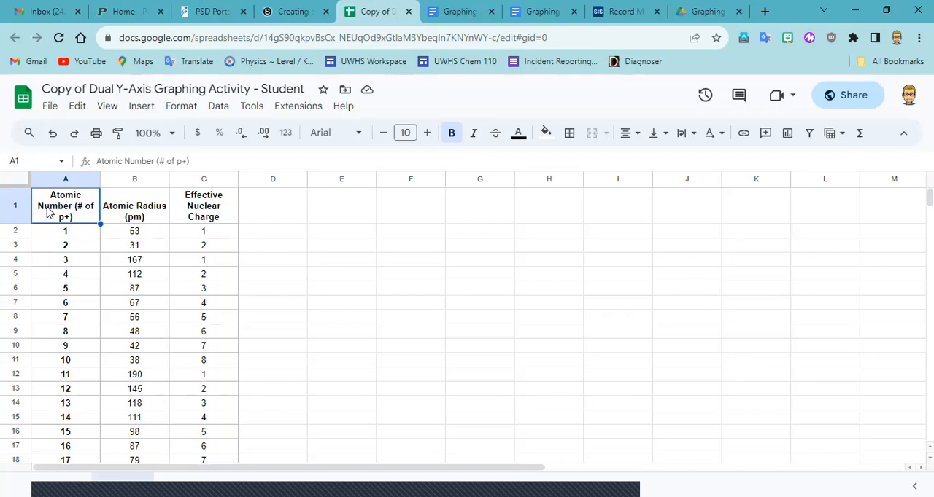
{"action": "left_click", "coordinate": [199, 222], "text": "shift"}
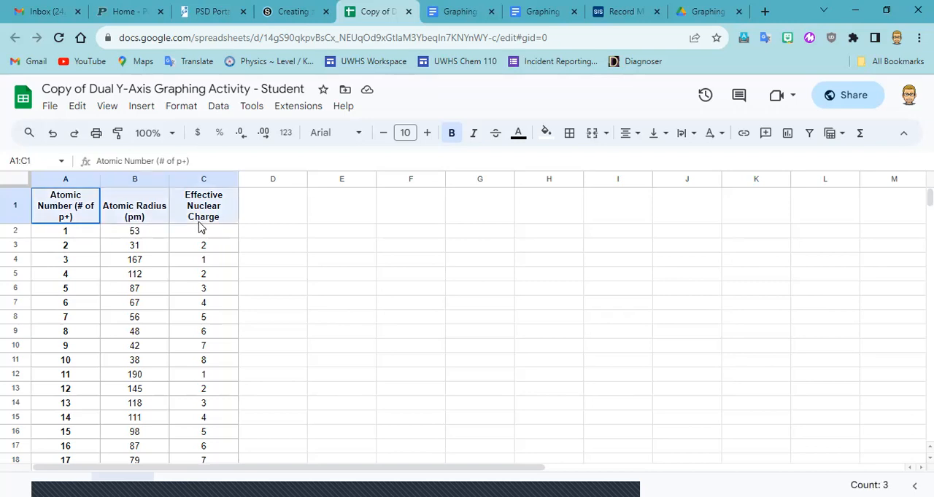
{"action": "left_click_drag", "start_coordinate": [200, 227], "coordinate": [208, 447]}
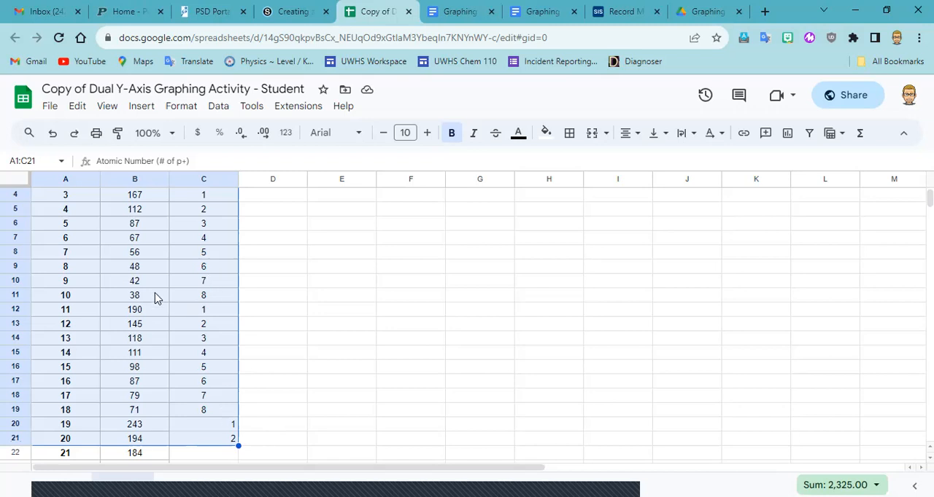
{"action": "scroll", "coordinate": [155, 299], "scroll_direction": "up", "scroll_amount": 1}
{"action": "scroll", "coordinate": [162, 313], "scroll_direction": "up", "scroll_amount": 1}
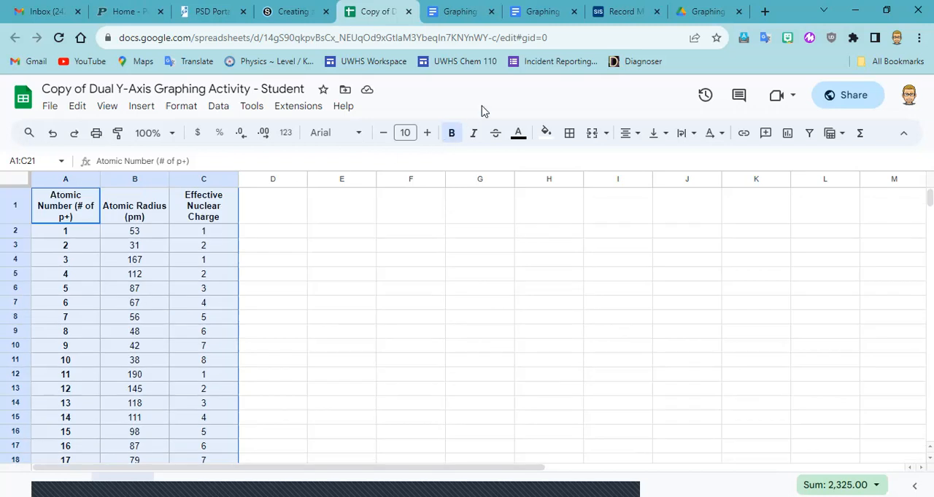
{"action": "left_click", "coordinate": [142, 109]}
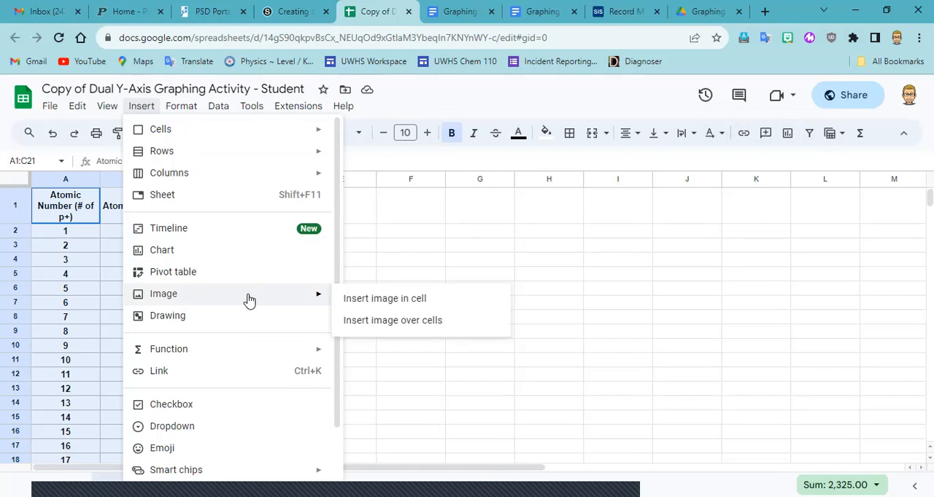
{"action": "left_click", "coordinate": [177, 256]}
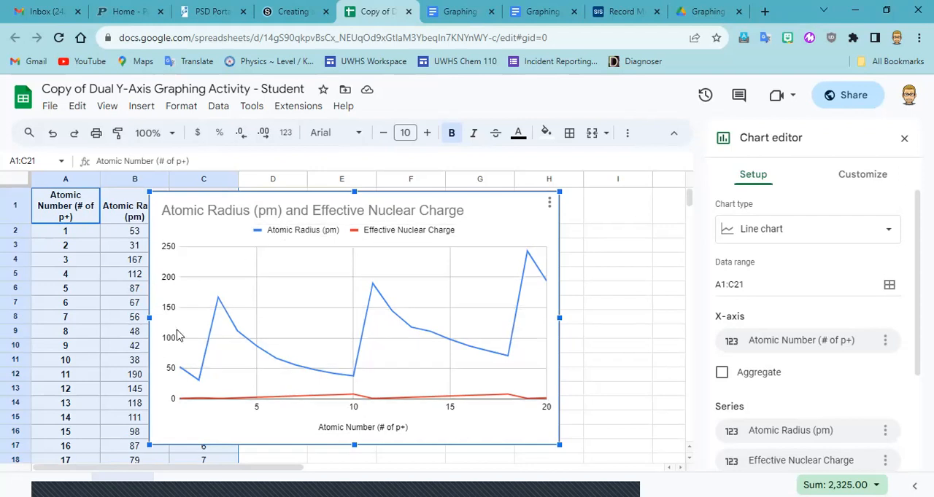
Assign the chart's Effective Nuclear Charge series to the right axis.
{"action": "left_click", "coordinate": [522, 252]}
{"action": "left_click", "coordinate": [865, 180]}
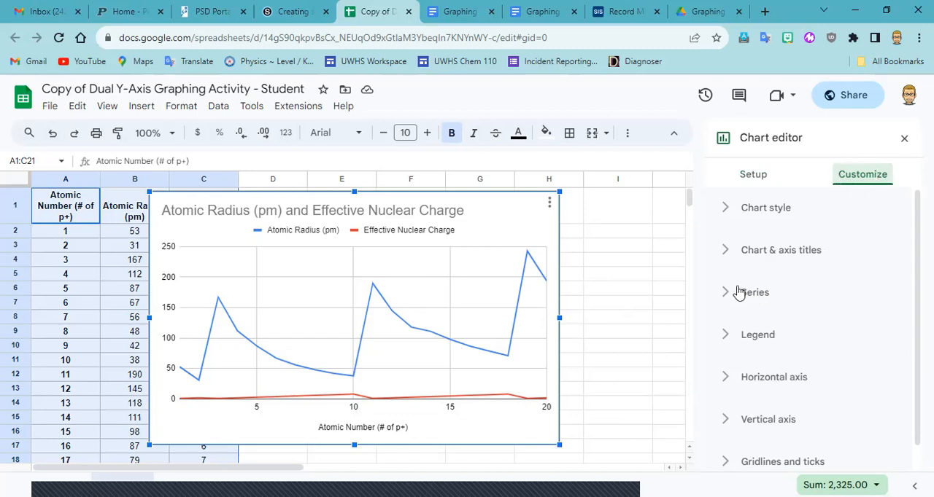
{"action": "left_click", "coordinate": [807, 301]}
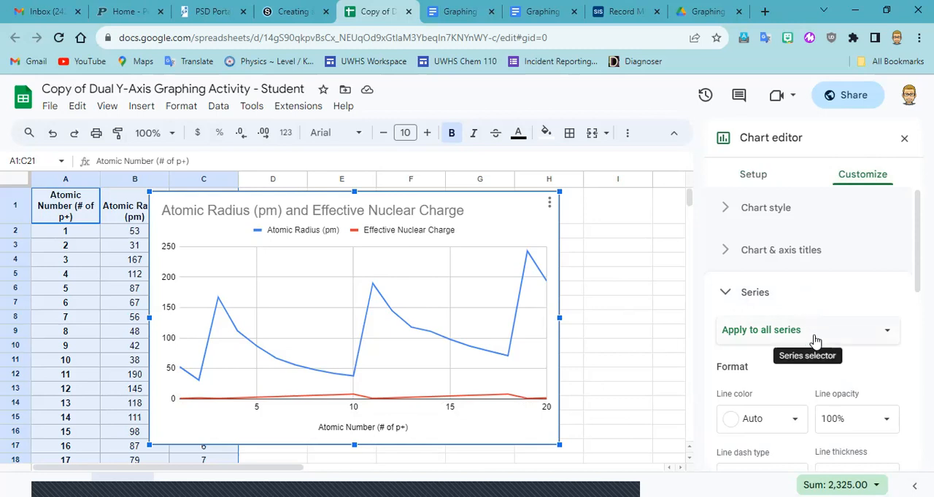
{"action": "left_click", "coordinate": [888, 336]}
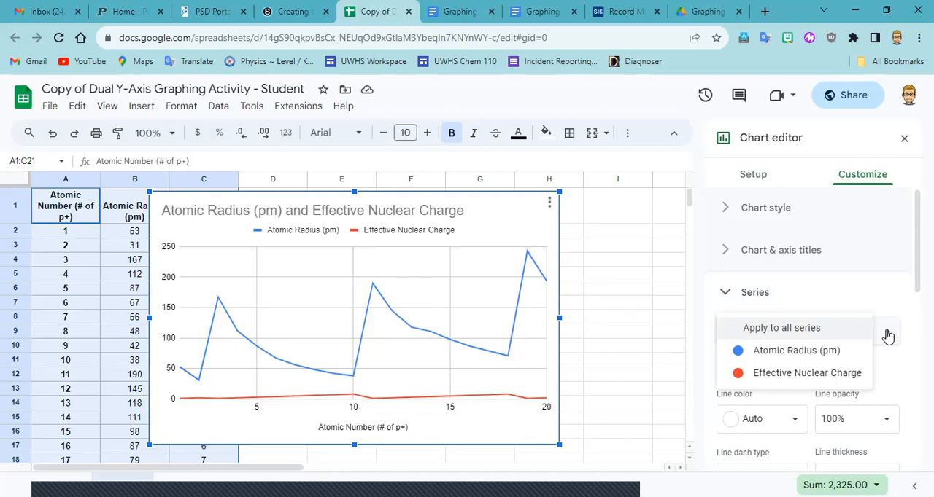
{"action": "left_click", "coordinate": [833, 376]}
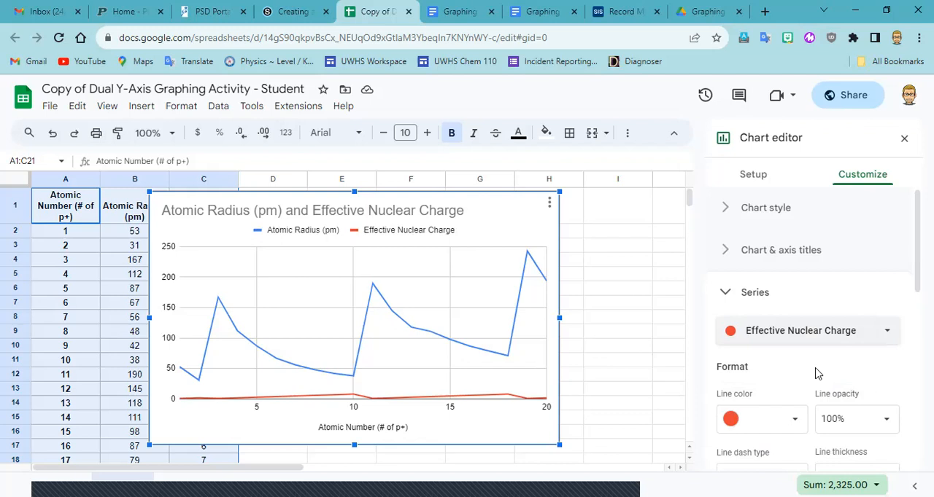
{"action": "scroll", "coordinate": [791, 386], "scroll_direction": "down", "scroll_amount": 1}
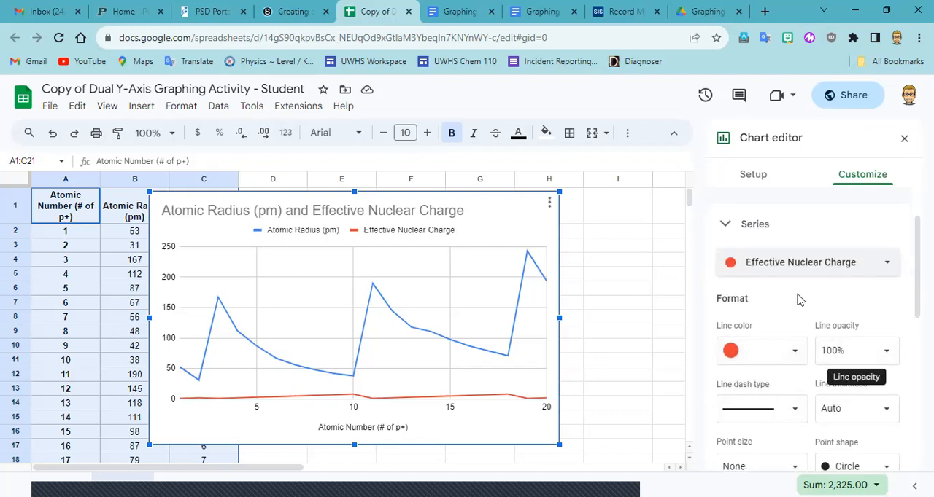
{"action": "scroll", "coordinate": [800, 300], "scroll_direction": "down", "scroll_amount": 1}
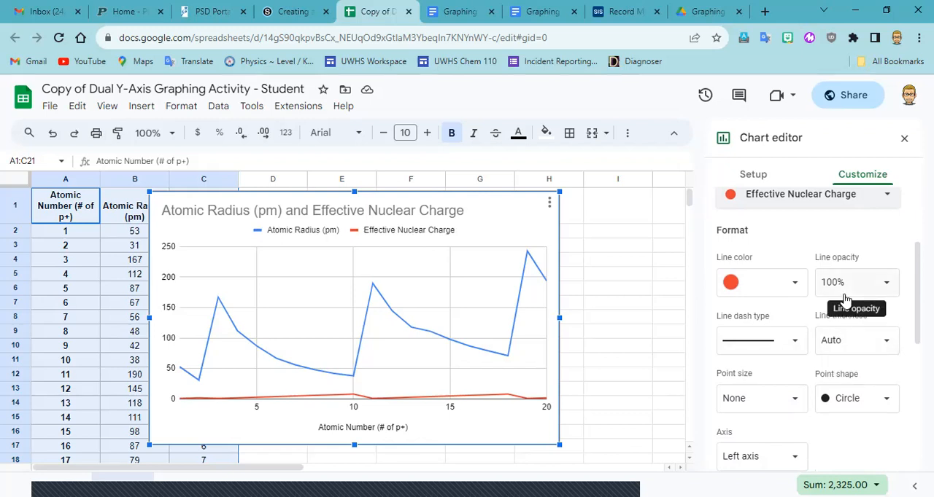
{"action": "scroll", "coordinate": [844, 299], "scroll_direction": "down", "scroll_amount": 1}
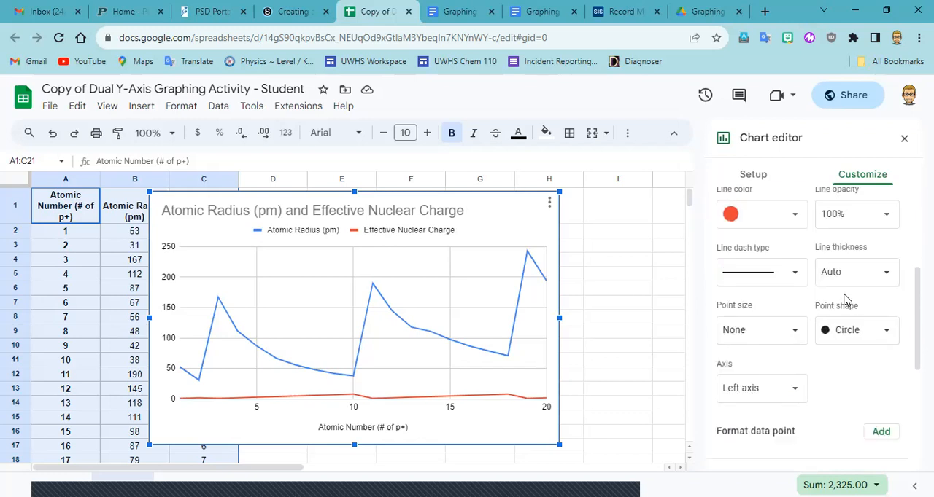
{"action": "left_click", "coordinate": [793, 391]}
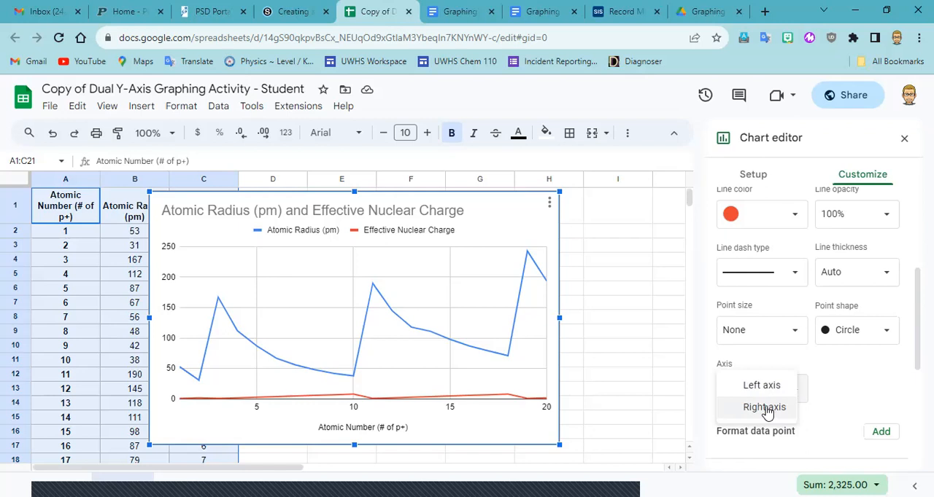
{"action": "left_click", "coordinate": [764, 408]}
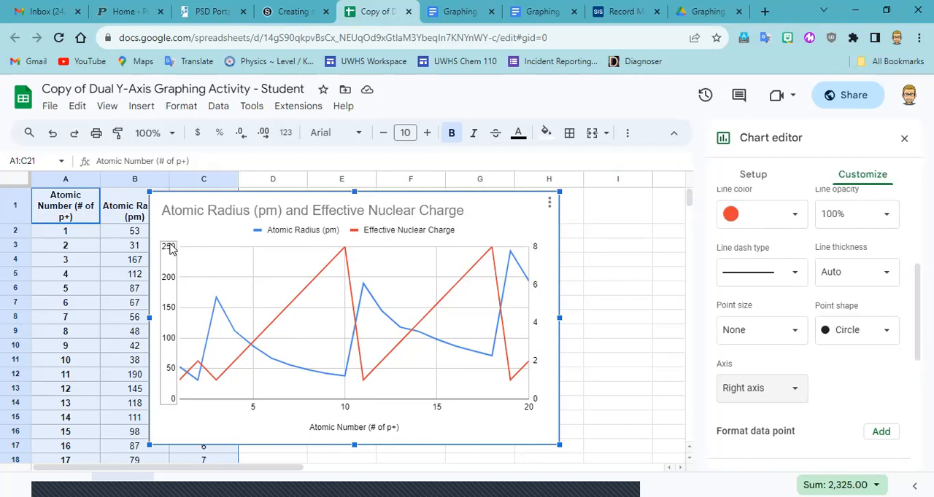
Remove "(pm)" from the chart title so it reads "Atomic Radius and Effective Nuclear Charge".
{"action": "scroll", "coordinate": [798, 350], "scroll_direction": "up", "scroll_amount": 3}
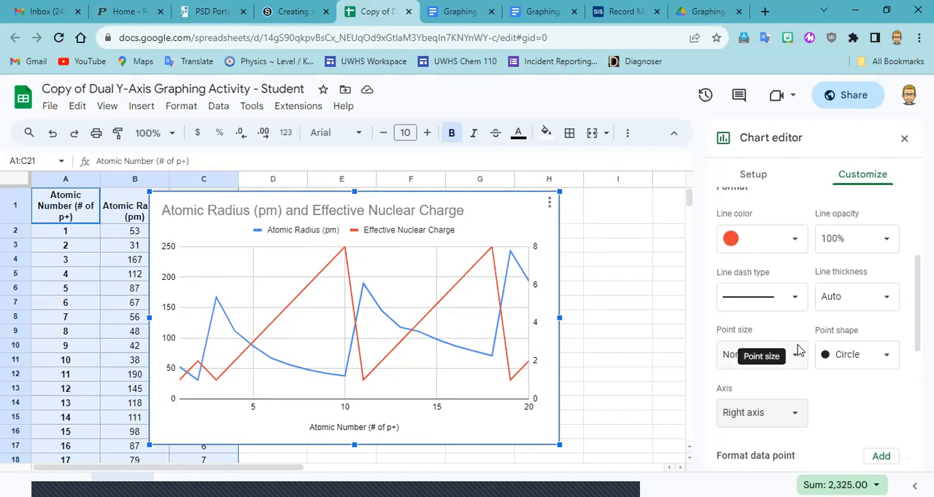
{"action": "scroll", "coordinate": [798, 350], "scroll_direction": "up", "scroll_amount": 1}
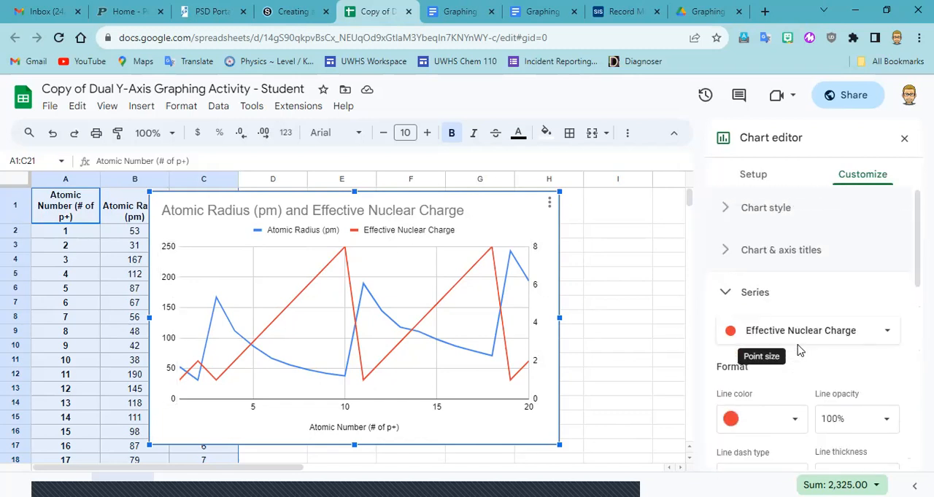
{"action": "left_click", "coordinate": [726, 252]}
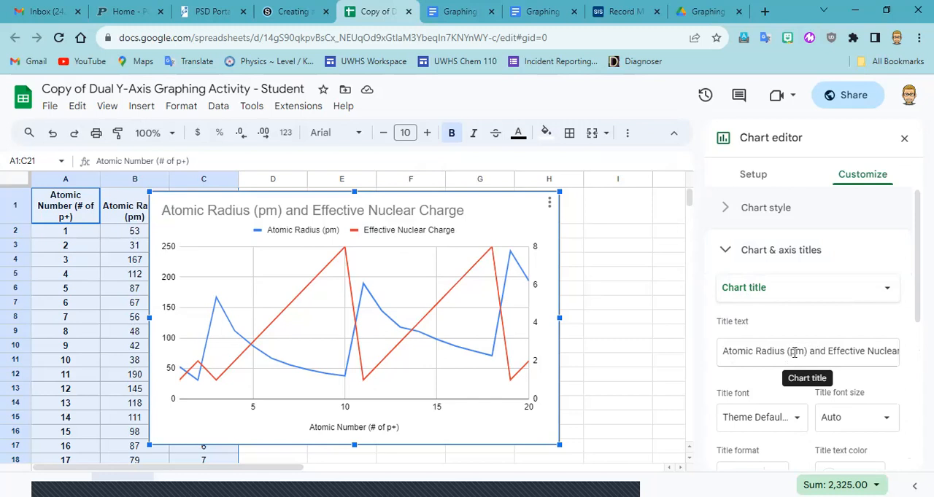
{"action": "left_click_drag", "start_coordinate": [786, 352], "coordinate": [808, 352]}
{"action": "key", "text": "BackSpace"}
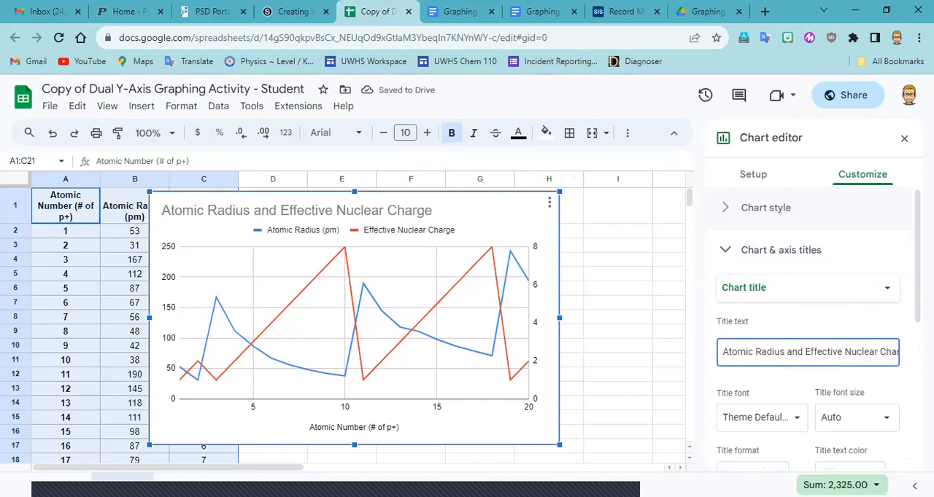
Append "vs. Atomic Number" to the chart title so it reads "Atomic Radius and Effective Nuclear Charge vs. Atomic Number".
{"action": "key", "text": "Right"}
{"action": "key", "text": "Right"}
{"action": "key", "text": "Right"}
{"action": "key", "text": "Right"}
{"action": "key", "text": "Right"}
{"action": "key", "text": "Right"}
{"action": "key", "text": "Right"}
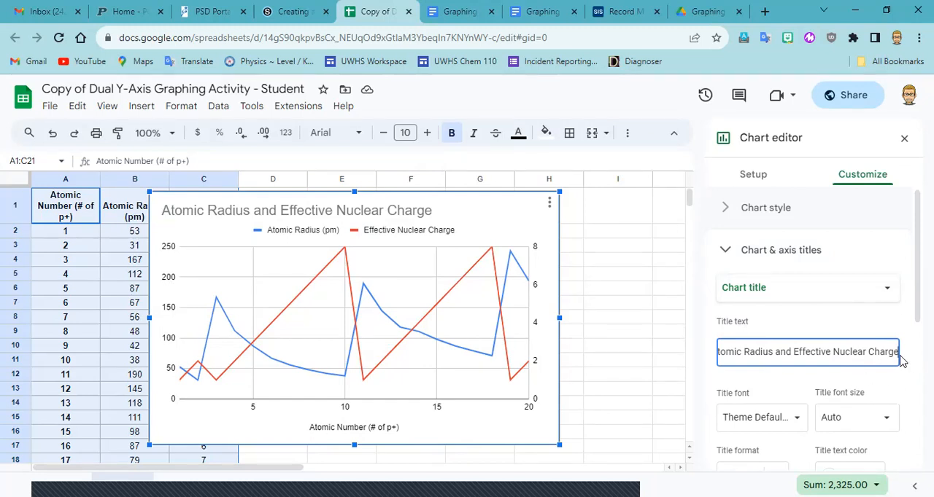
{"action": "type", "text": "vs. Atomic Number"}
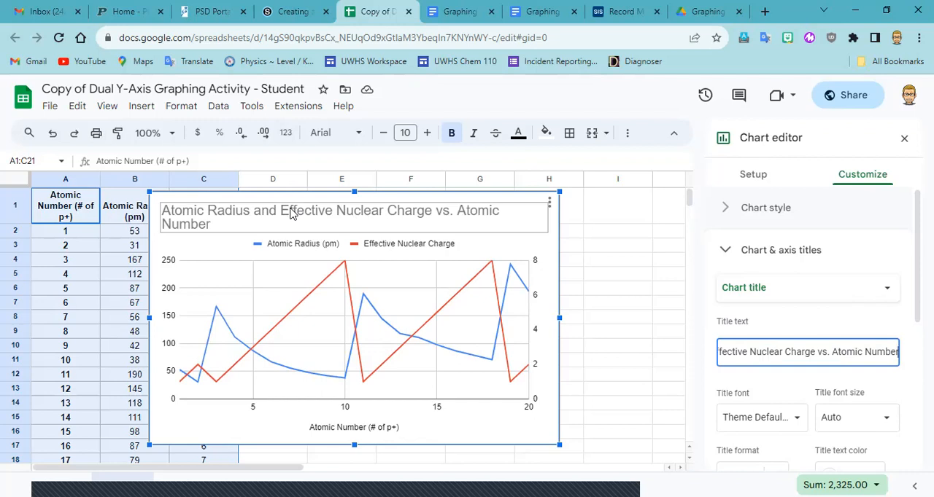
Set the chart title's font size to 18.
{"action": "scroll", "coordinate": [813, 319], "scroll_direction": "down", "scroll_amount": 2}
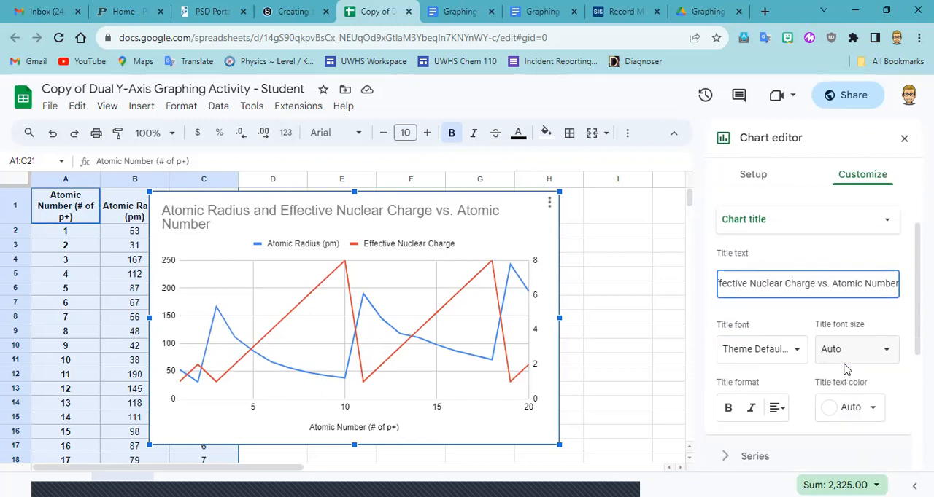
{"action": "left_click", "coordinate": [886, 355]}
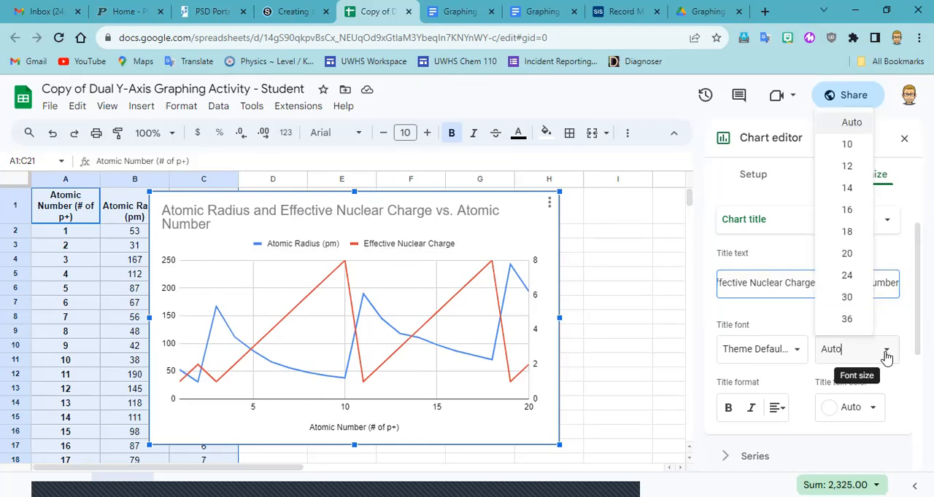
{"action": "left_click", "coordinate": [844, 233]}
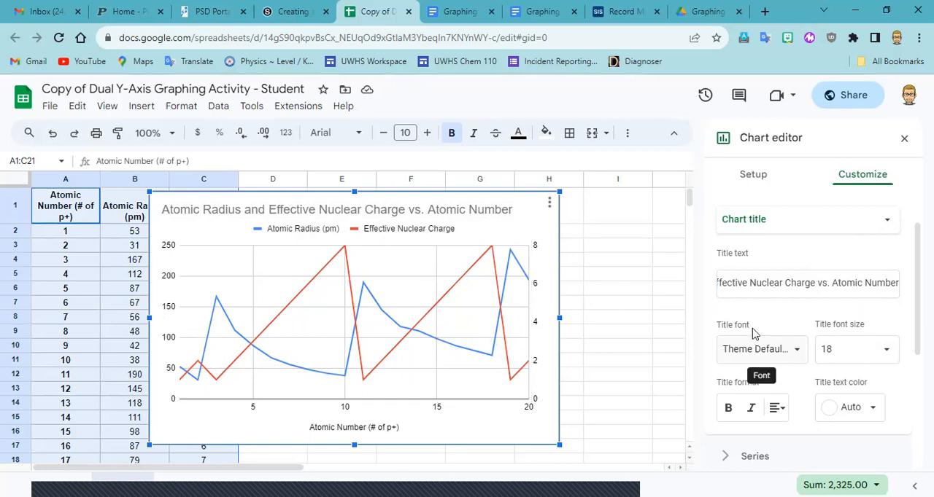
Check the horizontal axis title and set the chart's vertical axis title to "Atomic Radius (pm)".
{"action": "left_click", "coordinate": [762, 225]}
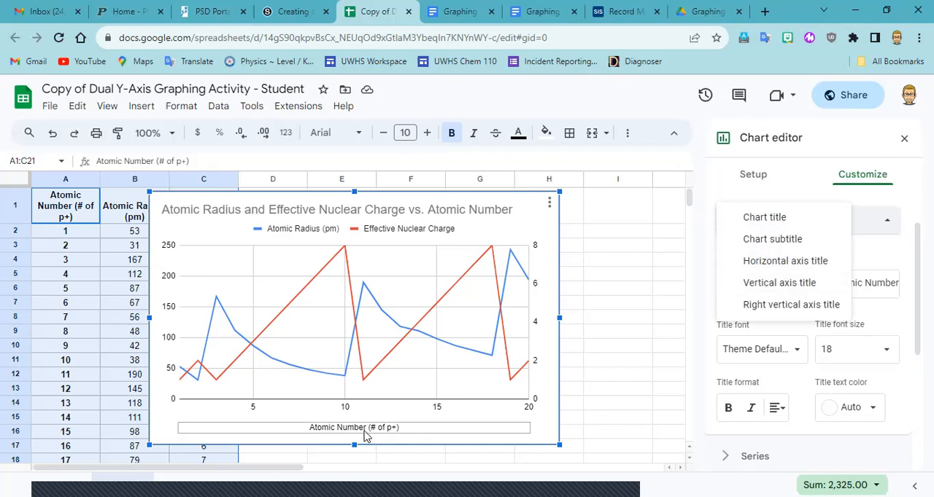
{"action": "left_click", "coordinate": [771, 267]}
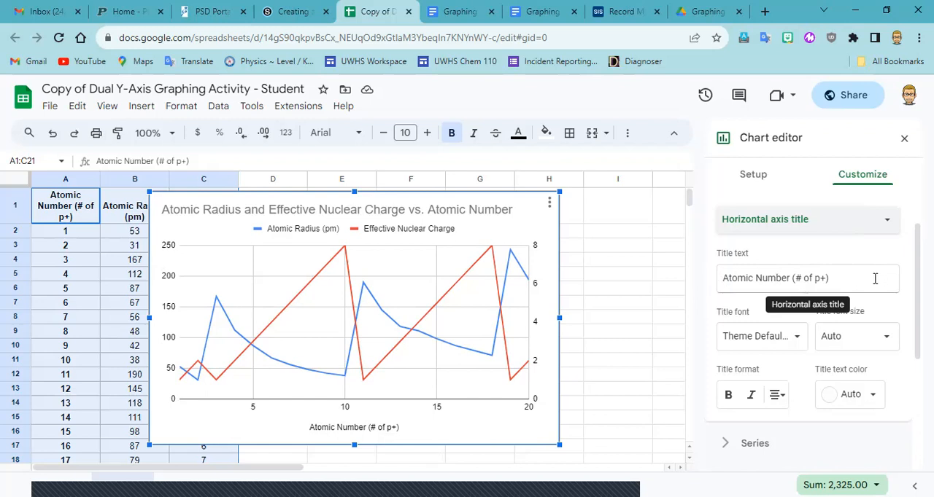
{"action": "left_click", "coordinate": [820, 231]}
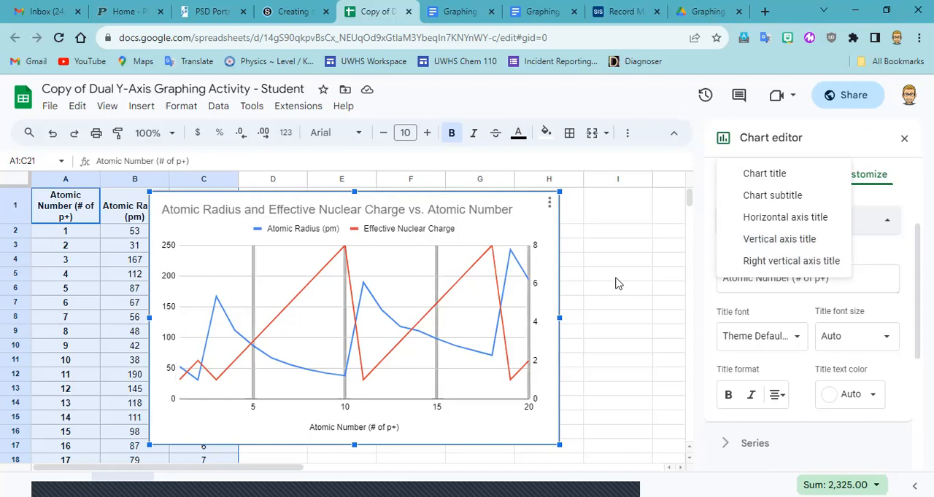
{"action": "left_click", "coordinate": [773, 249]}
{"action": "left_click", "coordinate": [754, 285]}
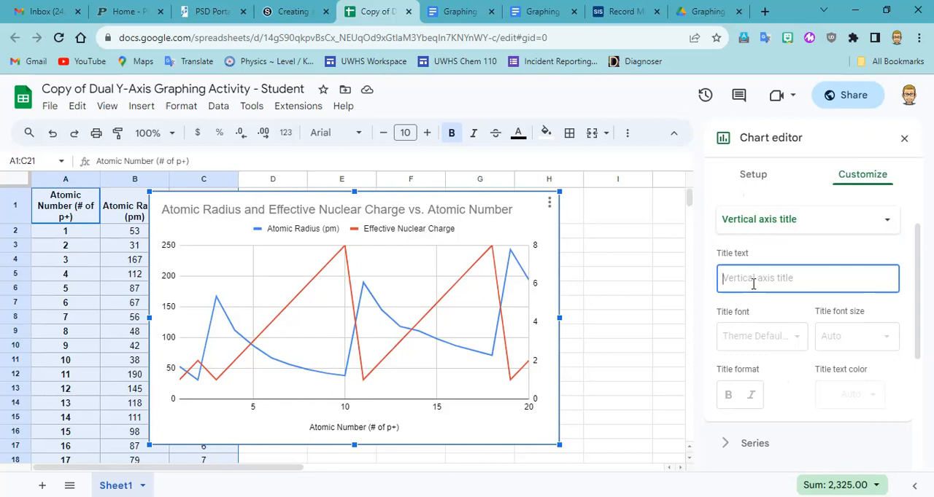
{"action": "type", "text": "Ato"}
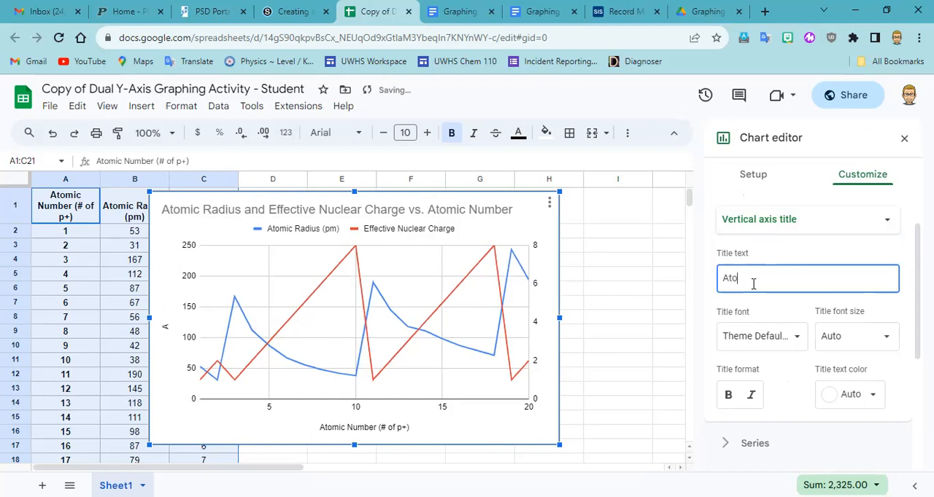
{"action": "type", "text": "mic Radius ("}
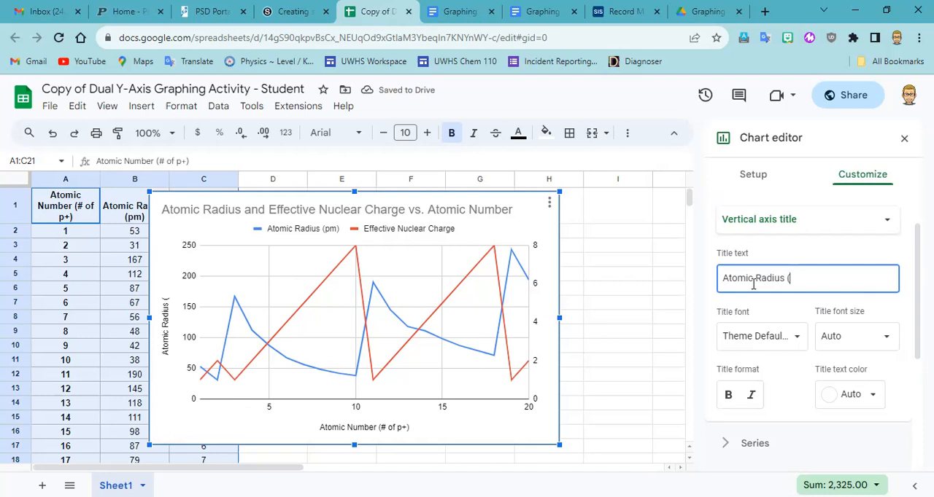
{"action": "type", "text": "pm"}
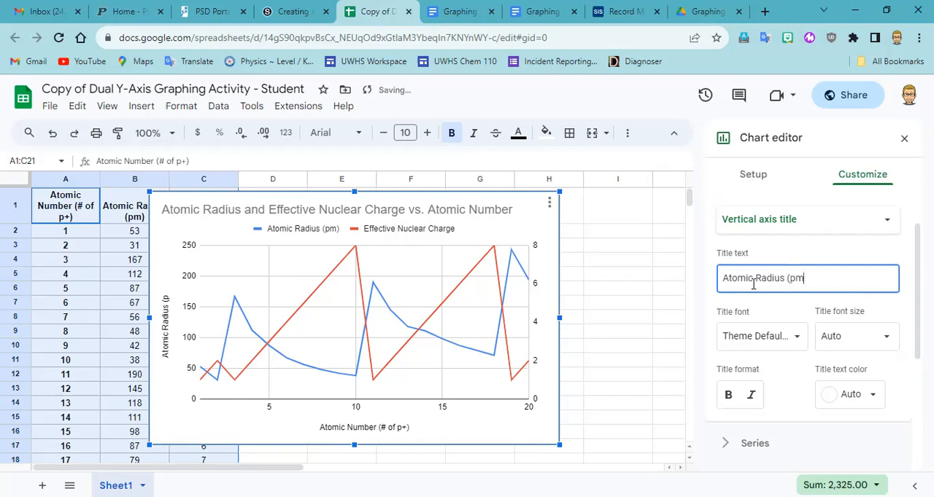
{"action": "type", "text": ")"}
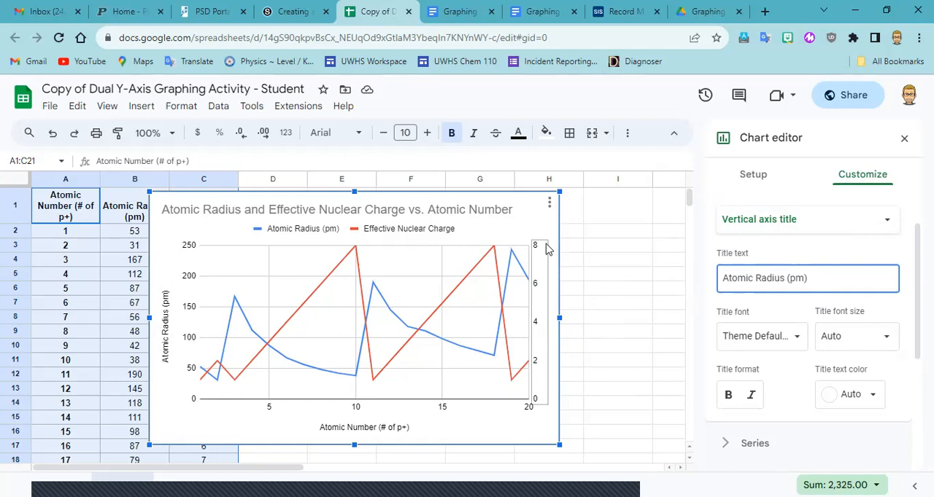
Set the chart's right vertical axis title to "Effective Nuclear Charge (#)".
{"action": "left_click", "coordinate": [792, 227]}
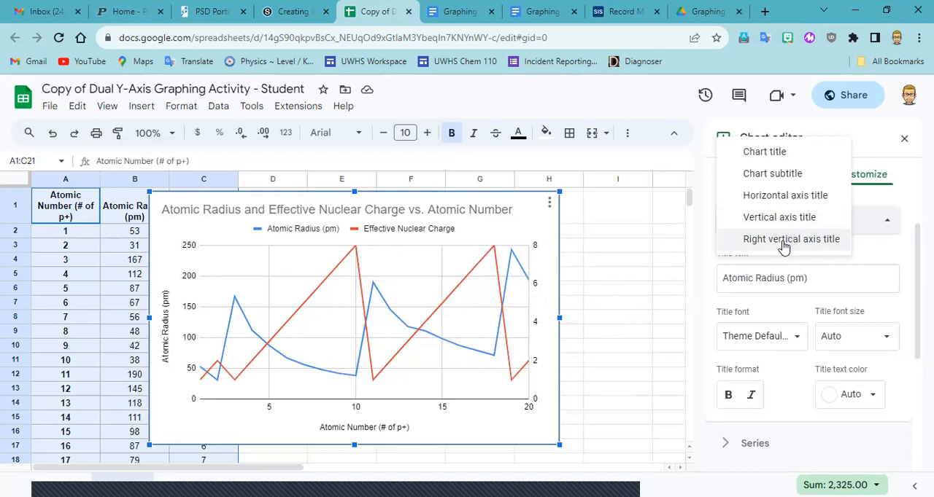
{"action": "left_click", "coordinate": [783, 240]}
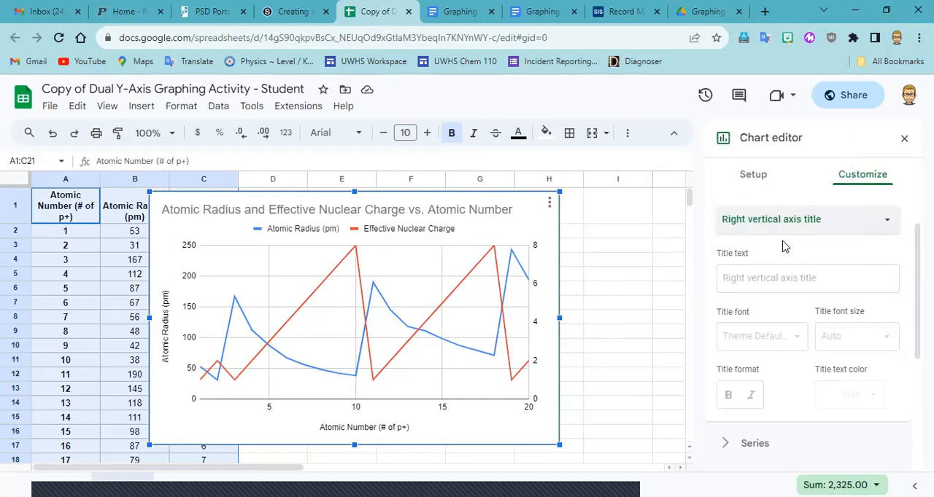
{"action": "left_click", "coordinate": [781, 282]}
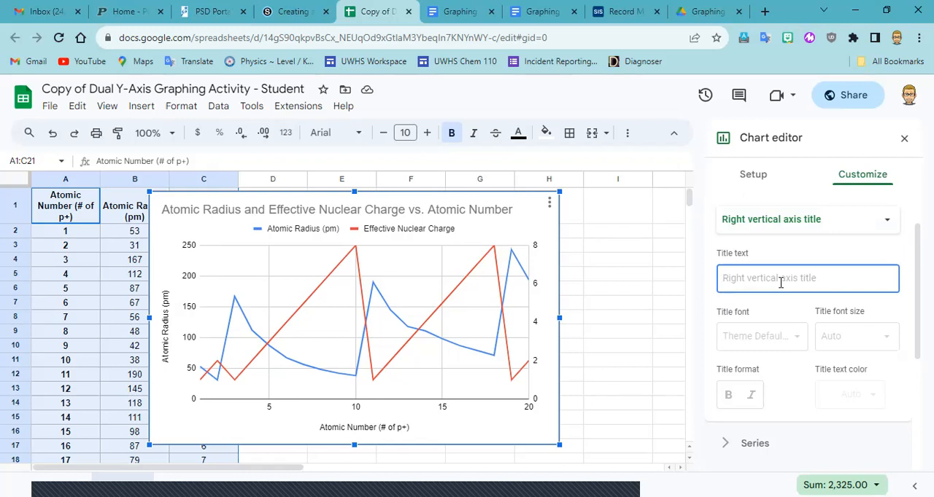
{"action": "type", "text": "Effect"}
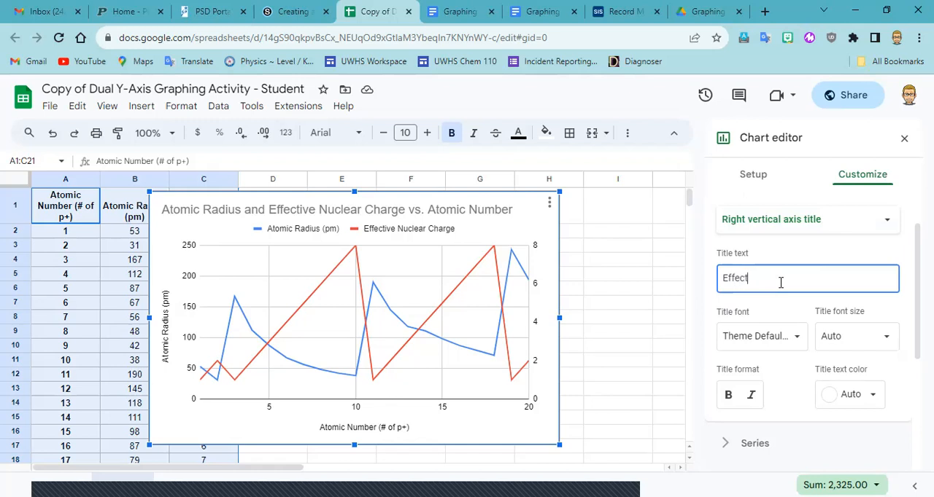
{"action": "type", "text": "ive Nuclear Charge"}
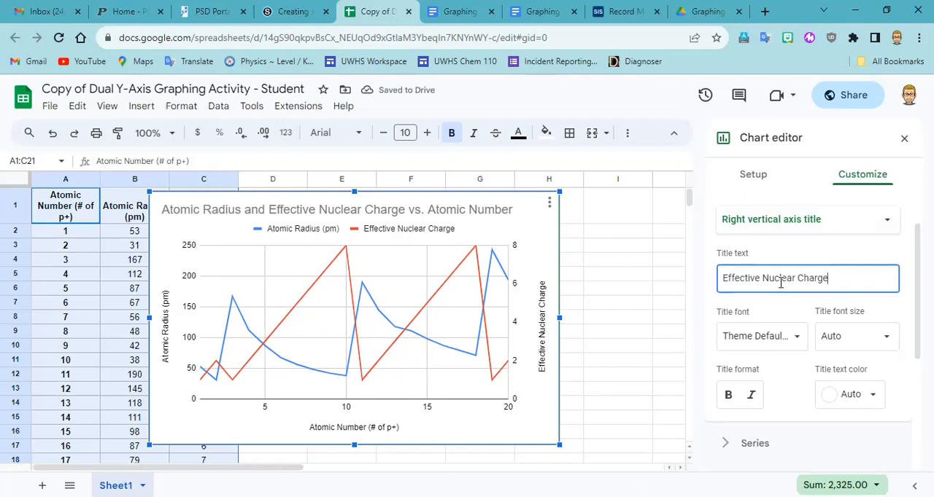
{"action": "type", "text": "(#"}
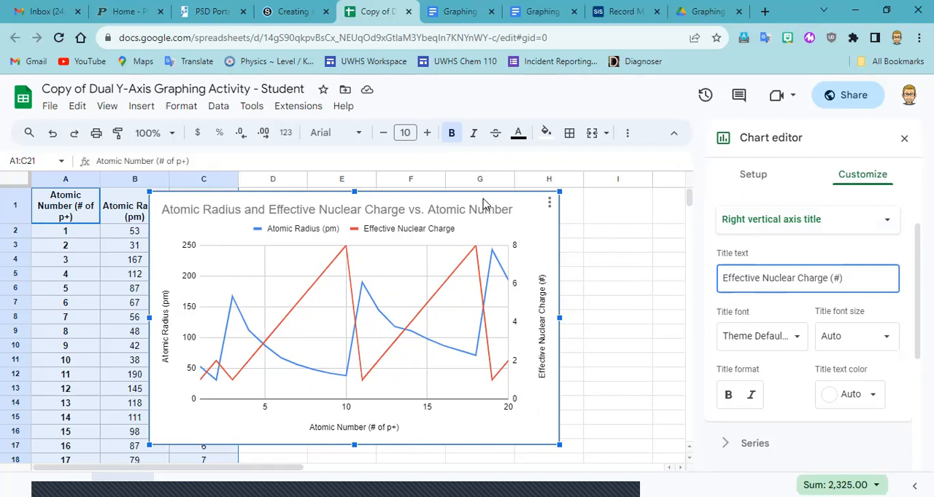
Move the chart beside the data table so it no longer covers columns B and C, and close the chart editor.
{"action": "left_click_drag", "start_coordinate": [508, 202], "coordinate": [588, 206]}
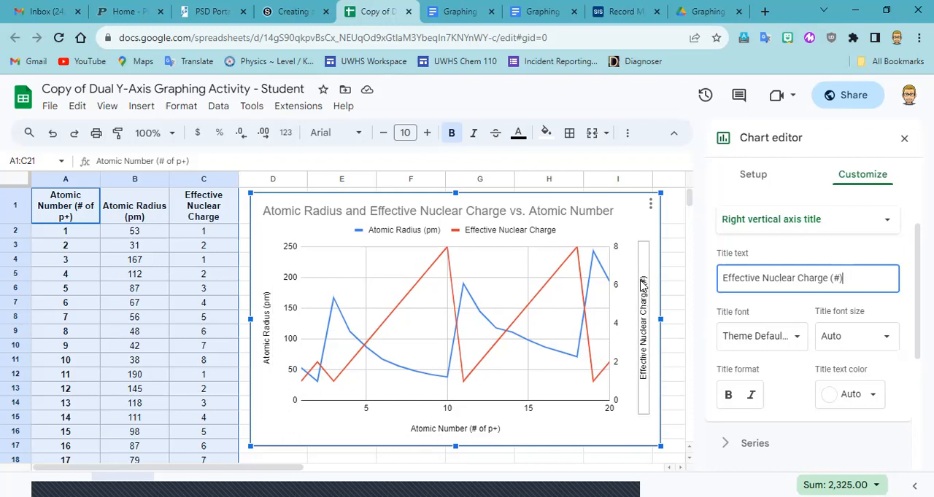
{"action": "left_click", "coordinate": [903, 140]}
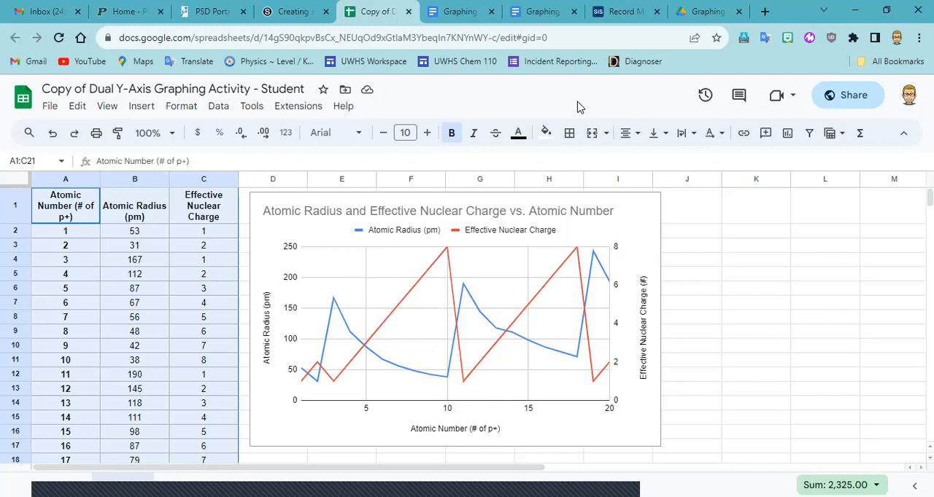
{"action": "left_click", "coordinate": [303, 14]}
{"action": "left_click", "coordinate": [387, 14]}
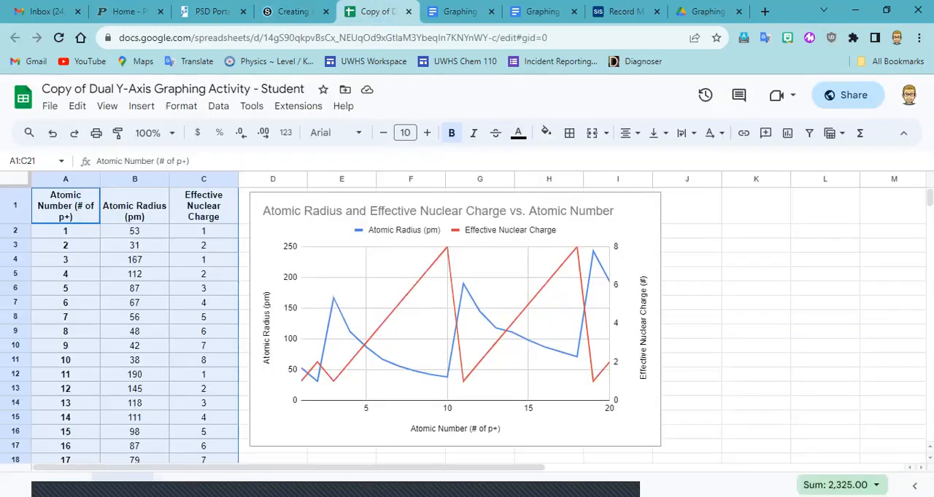